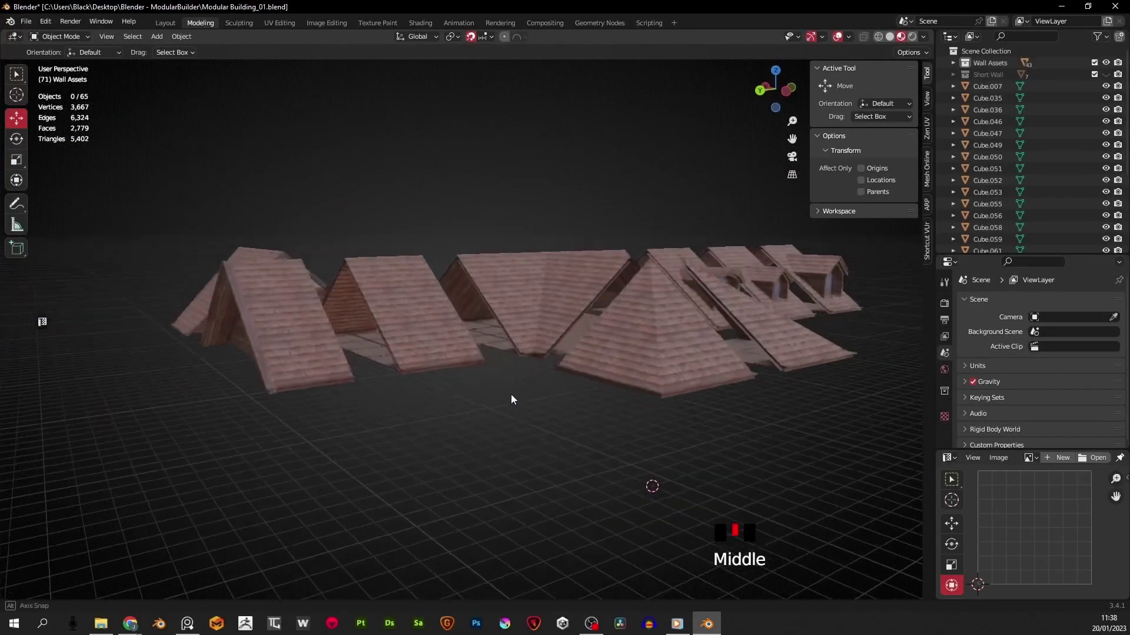
- Select hip roof Cube.058 and show a faded wireframe overlay over the roof pieces
scroll(491, 398, "down", 2)
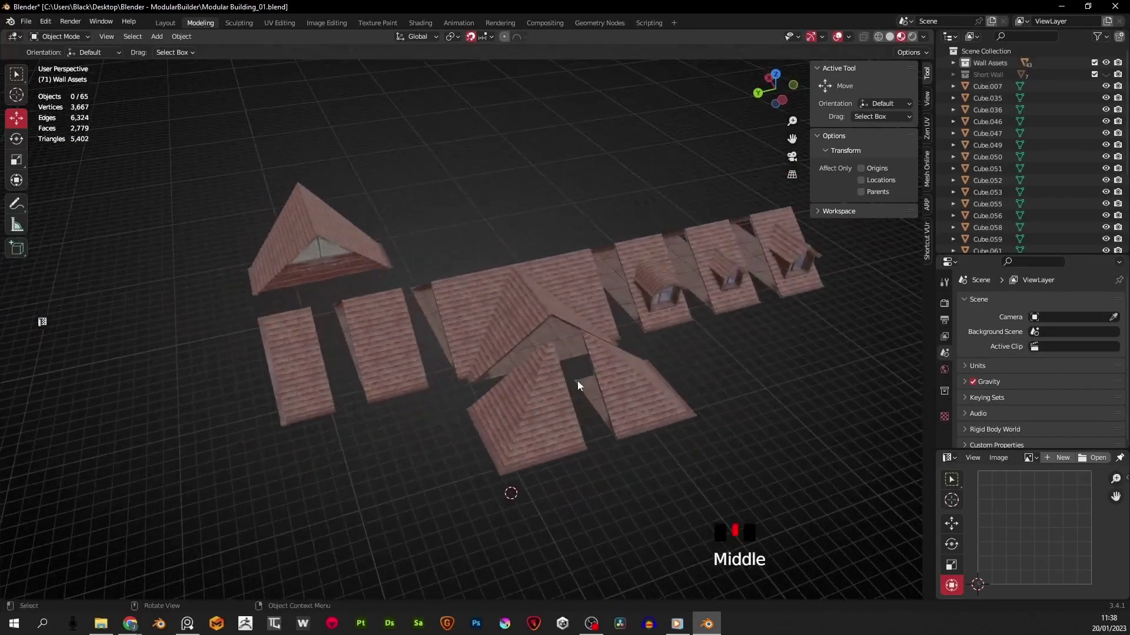
left_click(541, 353)
scroll(541, 353, "up", 2)
left_click(849, 38)
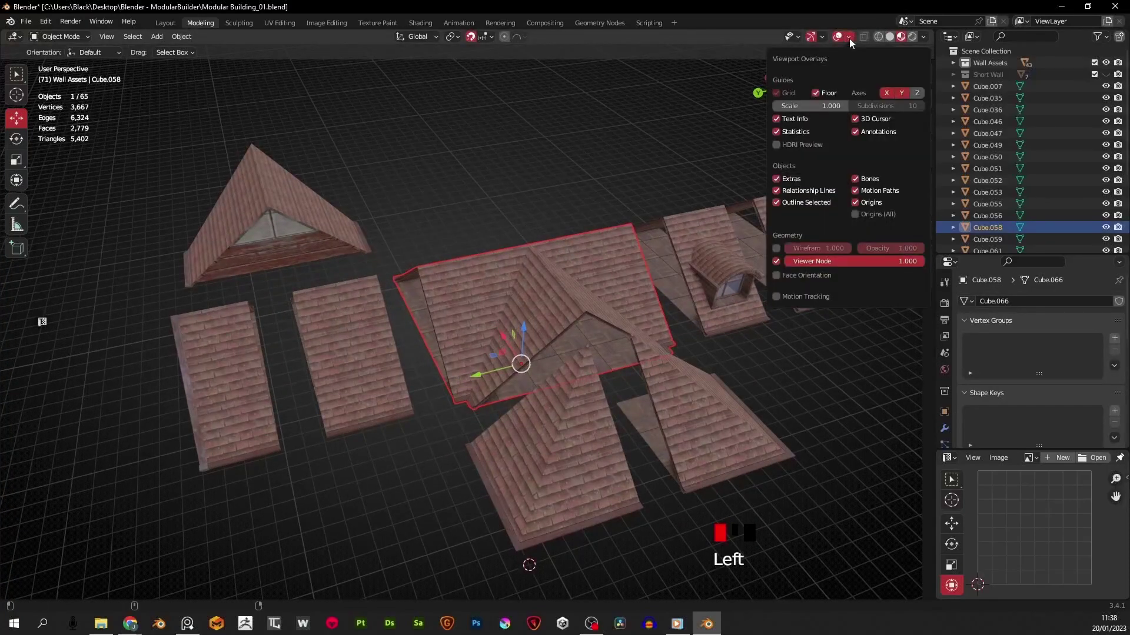
left_click(778, 248)
middle_click_drag(613, 355, 808, 404)
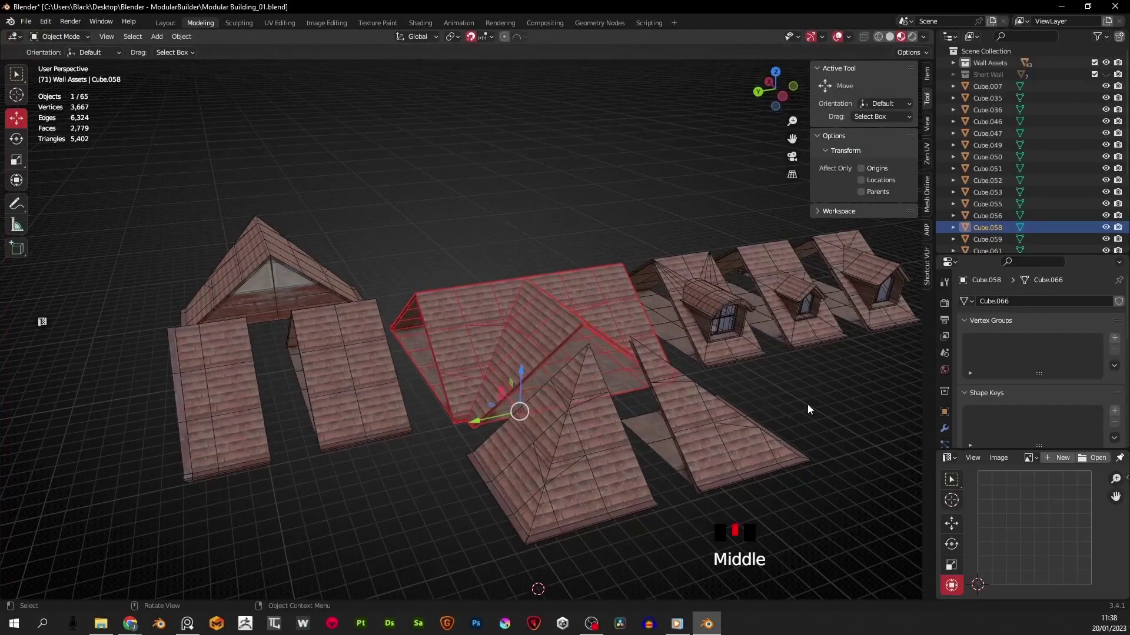
left_click(849, 37)
left_click_drag(905, 250, 853, 250)
left_click(608, 237)
- Select the gable roof Cube.049 and survey the row of roof pieces
middle_click_drag(518, 358, 354, 378, "shift")
scroll(481, 387, "up", 4)
left_click(390, 387)
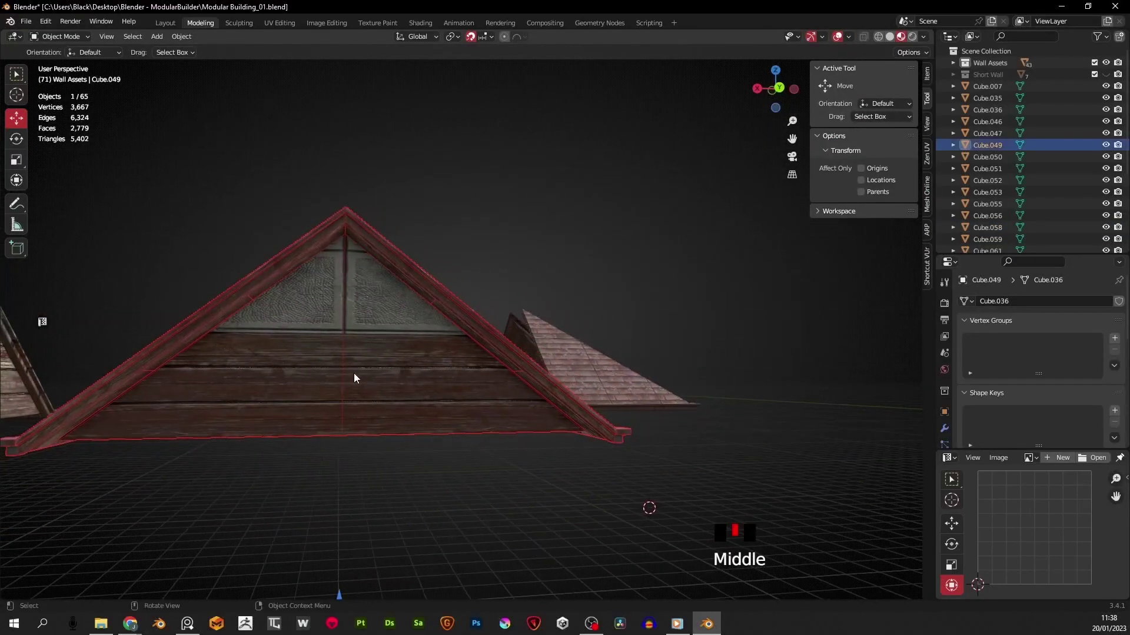
middle_click_drag(319, 343, 588, 368)
scroll(652, 346, "up", 1)
middle_click_drag(652, 346, 576, 369, "shift")
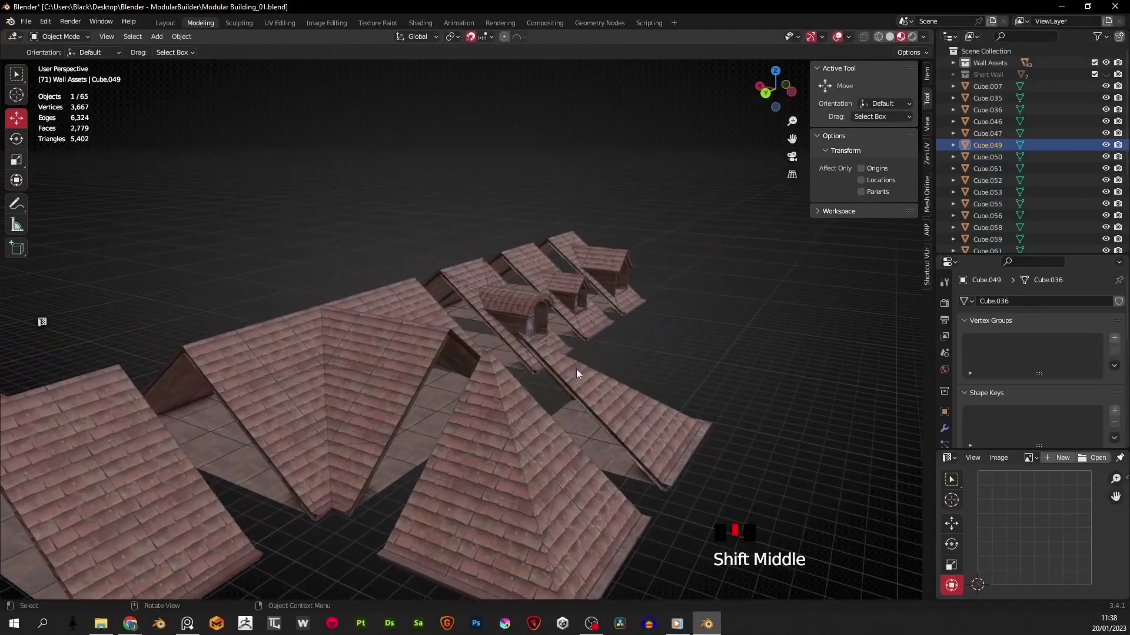
scroll(467, 333, "down", 2)
middle_click_drag(467, 333, 501, 299, "shift")
- Select the white untextured roof pieces Cube.056 and Cube.081
left_click(218, 318)
left_click(259, 259)
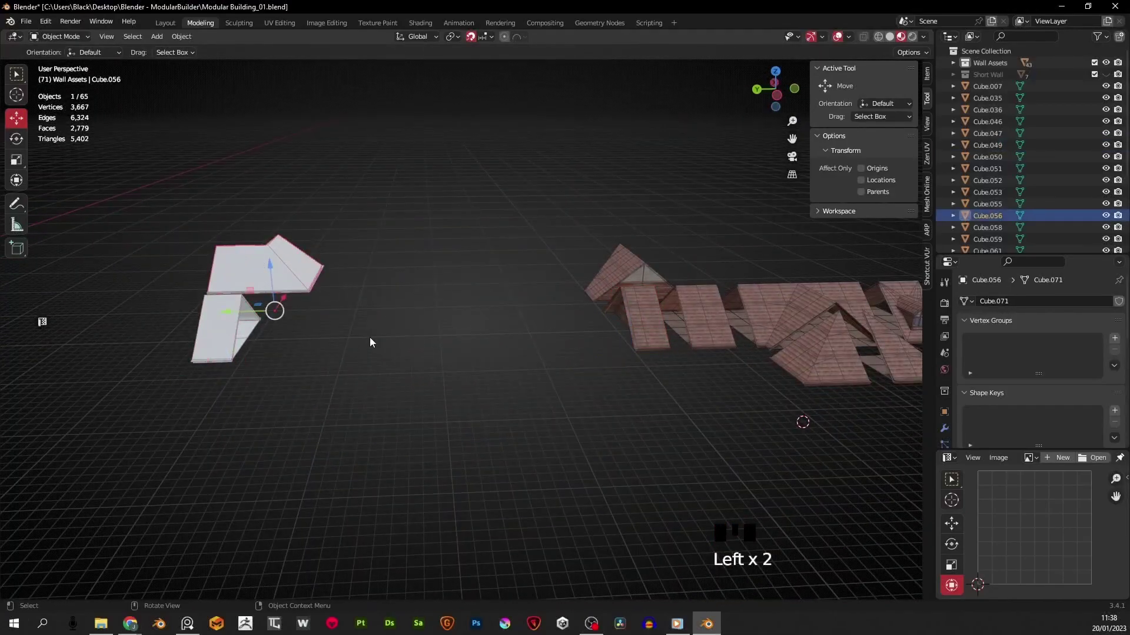
scroll(358, 347, "down", 2)
middle_click_drag(358, 347, 616, 313)
left_click(615, 324)
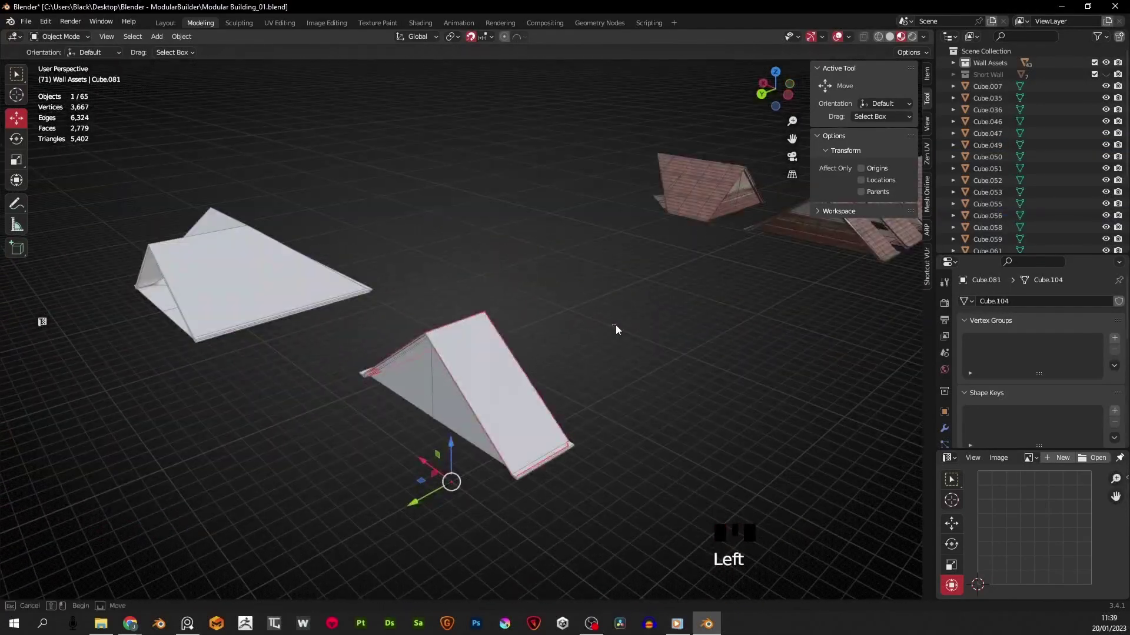
left_click(505, 382)
middle_click_drag(505, 382, 576, 360, "shift")
scroll(441, 370, "up", 2)
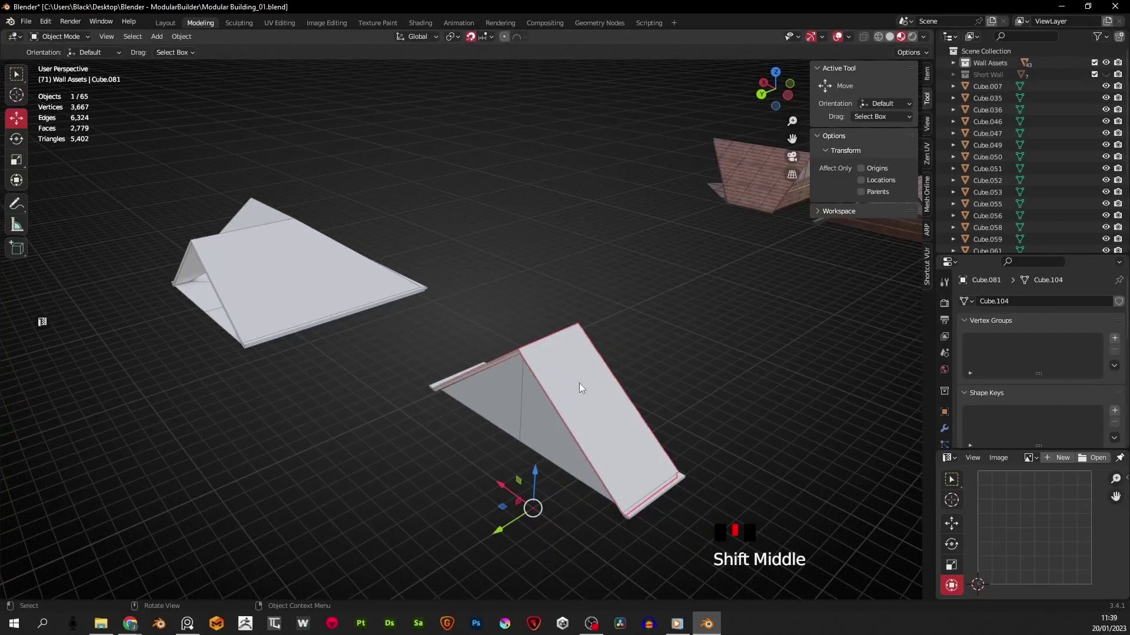
- Compare untextured roofs Cube.056 and Cube.081 against the distant roof Cube.058
middle_click_drag(587, 426, 631, 400, "shift")
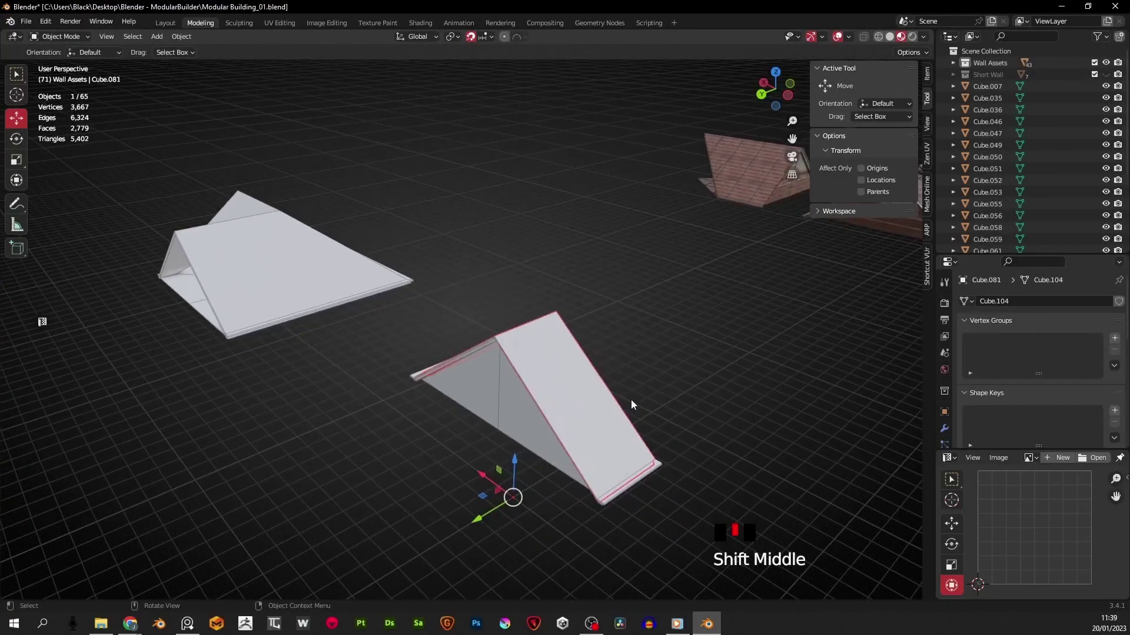
scroll(639, 304, "down", 2)
middle_click_drag(661, 323, 482, 365, "shift")
left_click(312, 274)
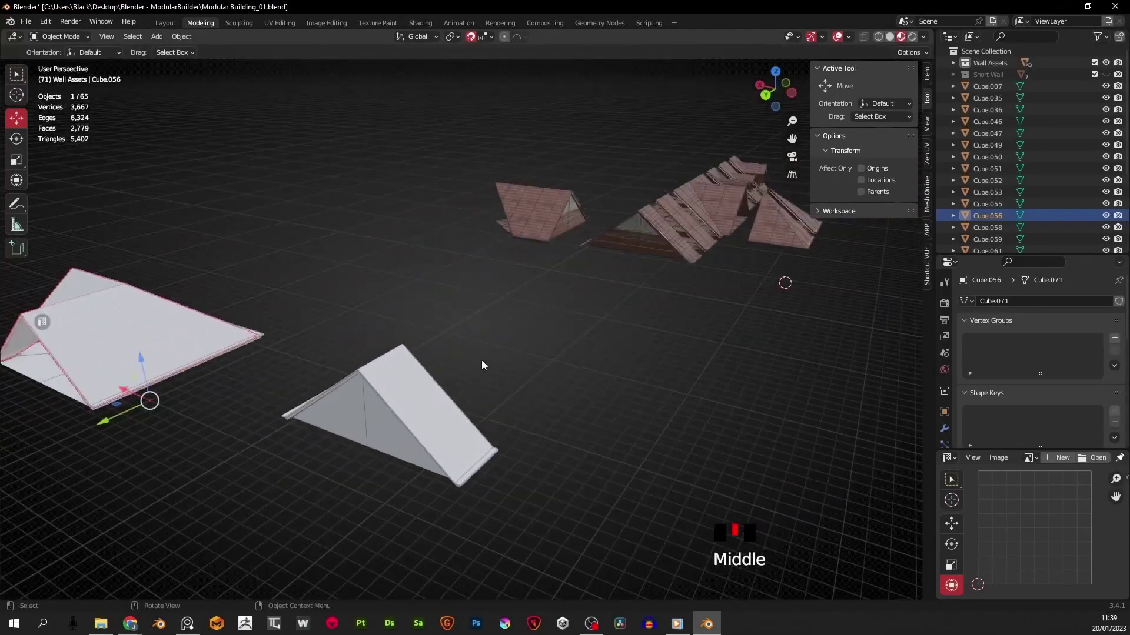
left_click(714, 217)
middle_click_drag(628, 174, 251, 309, "shift")
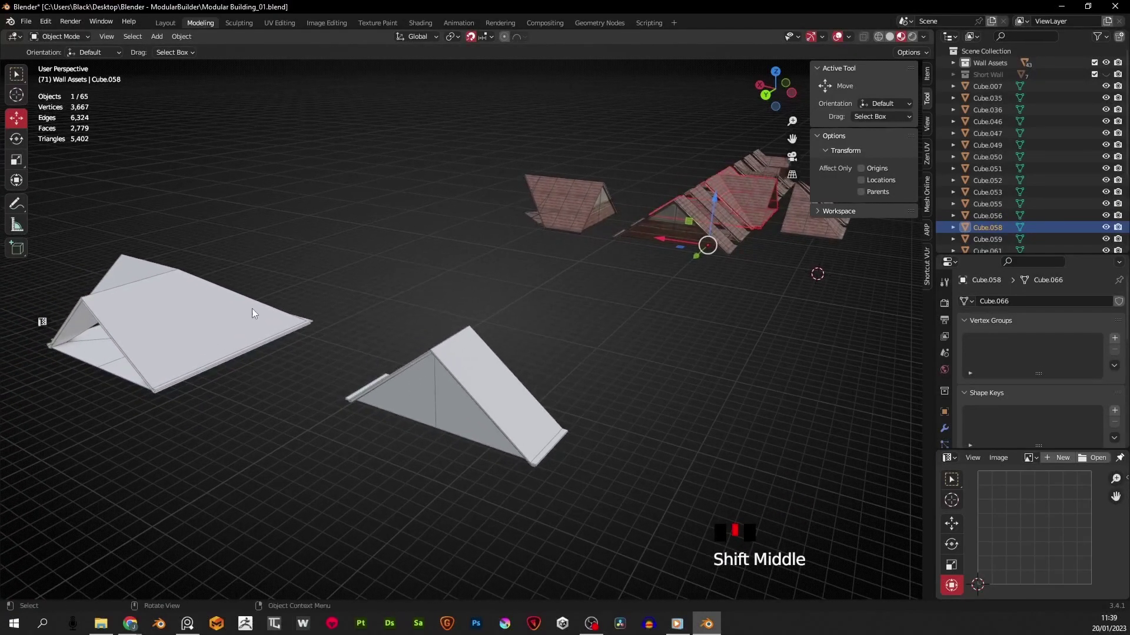
left_click(210, 319)
left_click(512, 413)
middle_click_drag(518, 413, 500, 453)
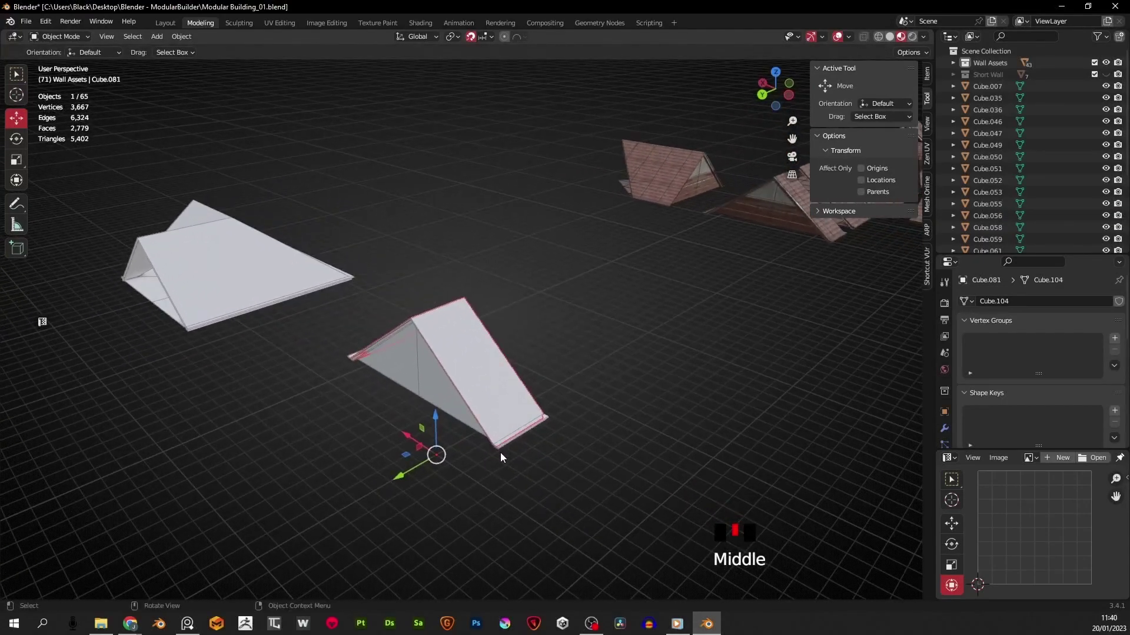
- Orbit around the white untextured roofs to inspect them from several sides, including the gable ends
middle_click_drag(324, 363, 430, 404, "shift")
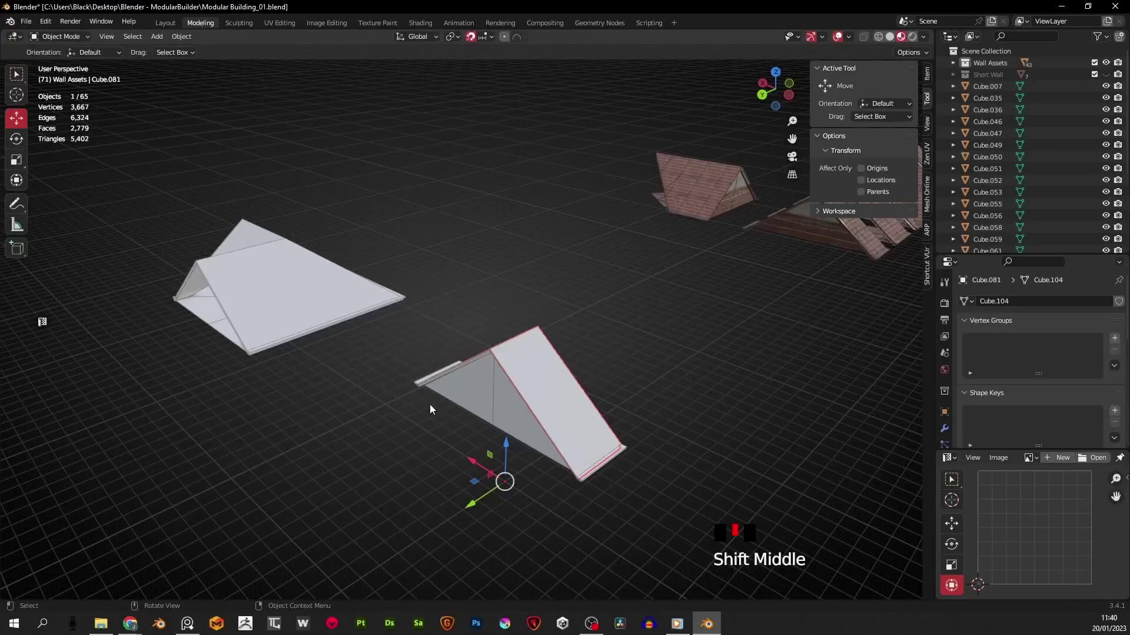
middle_click_drag(554, 340, 436, 354, "shift")
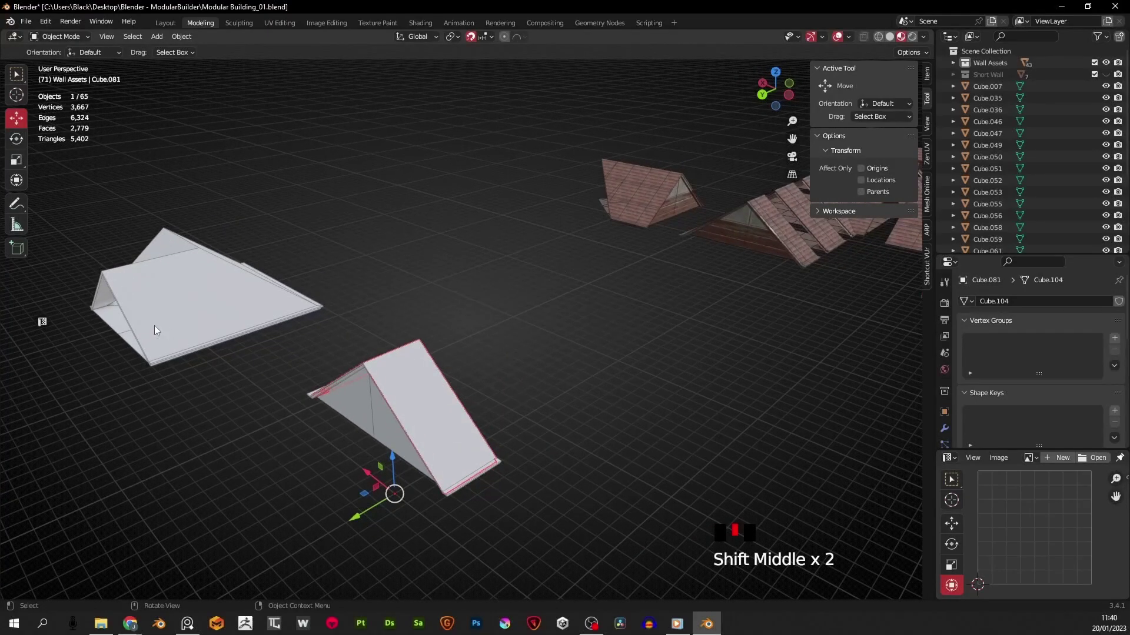
middle_click_drag(282, 347, 403, 460, "shift")
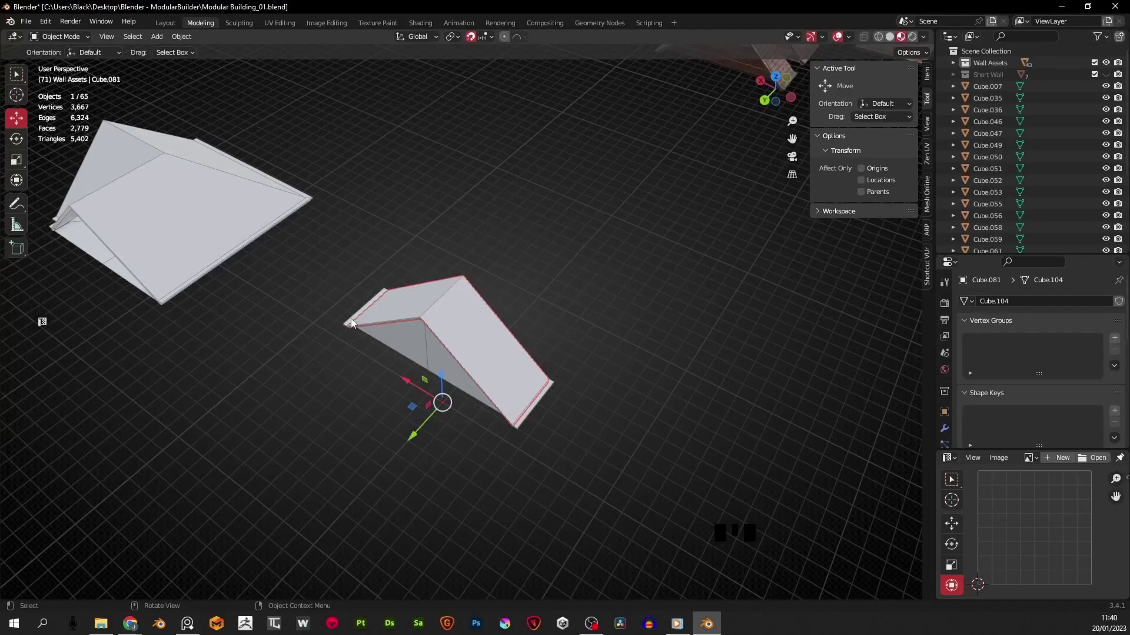
middle_click_drag(347, 366, 564, 394)
scroll(583, 362, "down", 2)
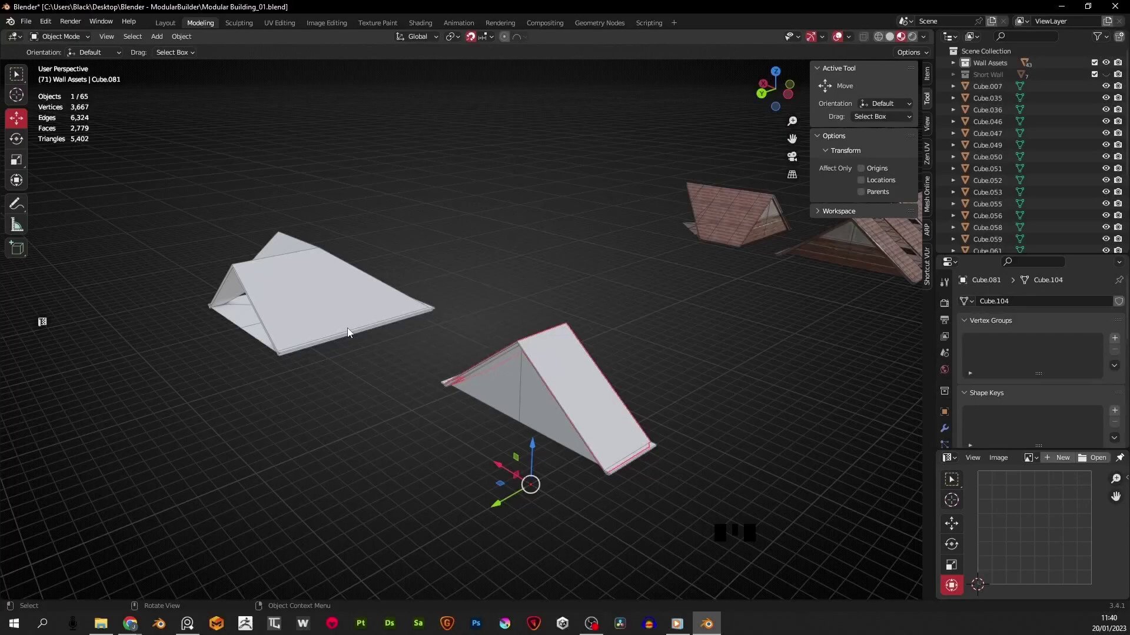
middle_click_drag(391, 401, 401, 401, "shift")
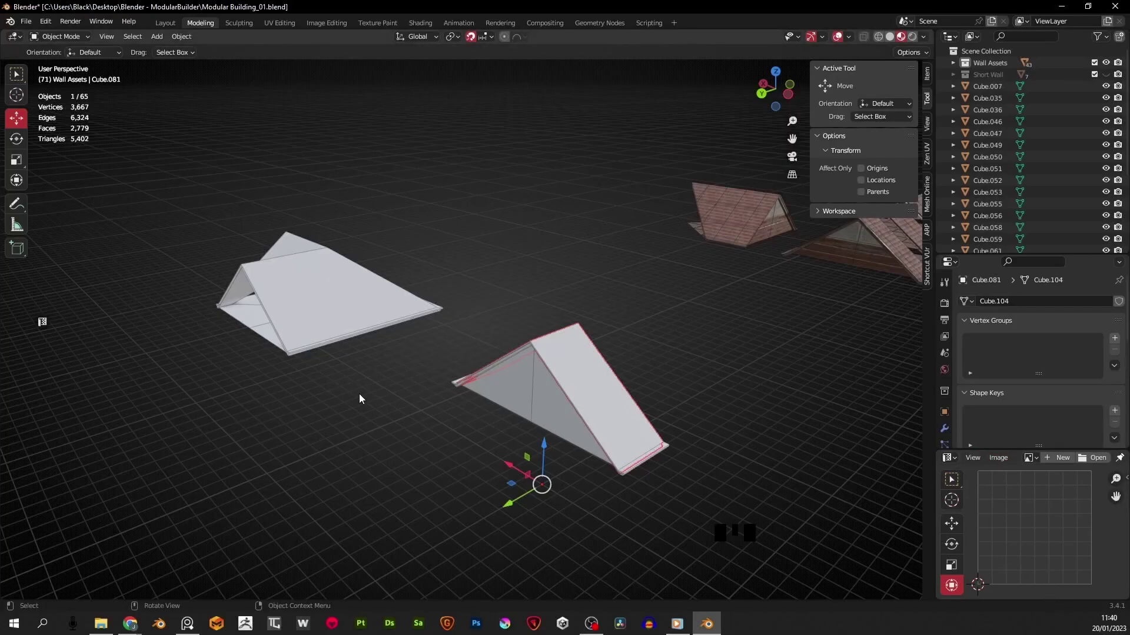
middle_click_drag(510, 326, 516, 380, "shift")
scroll(388, 344, "down", 2)
scroll(316, 369, "up", 1)
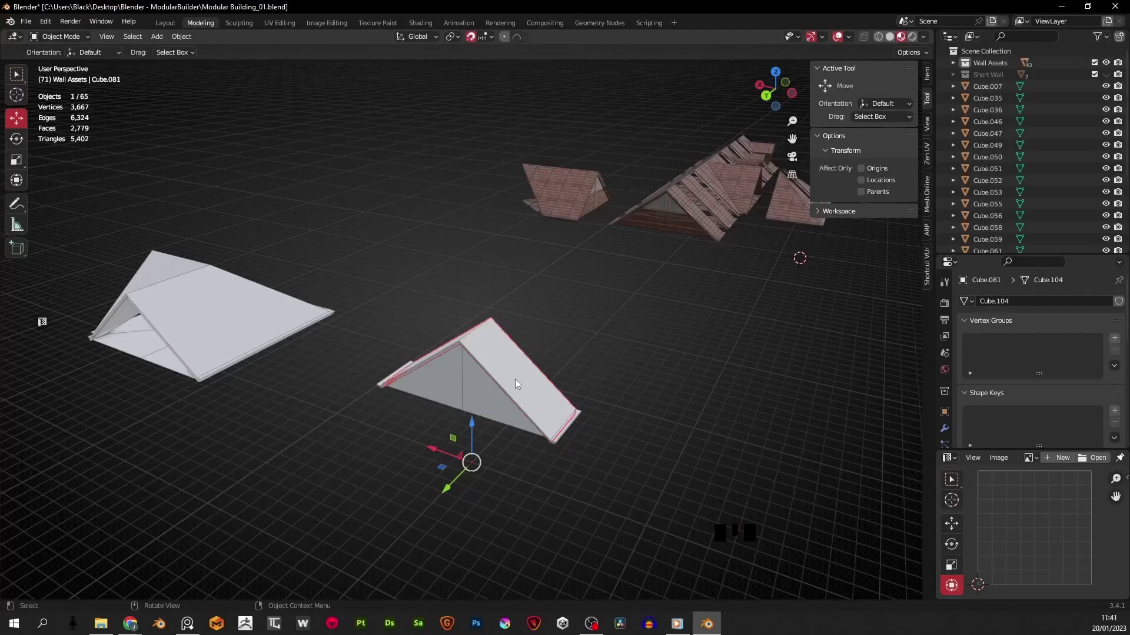
mouse_move(514, 383)
middle_mouse_down("shift")
mouse_move(471, 383)
mouse_move(516, 404)
middle_mouse_up("shift")
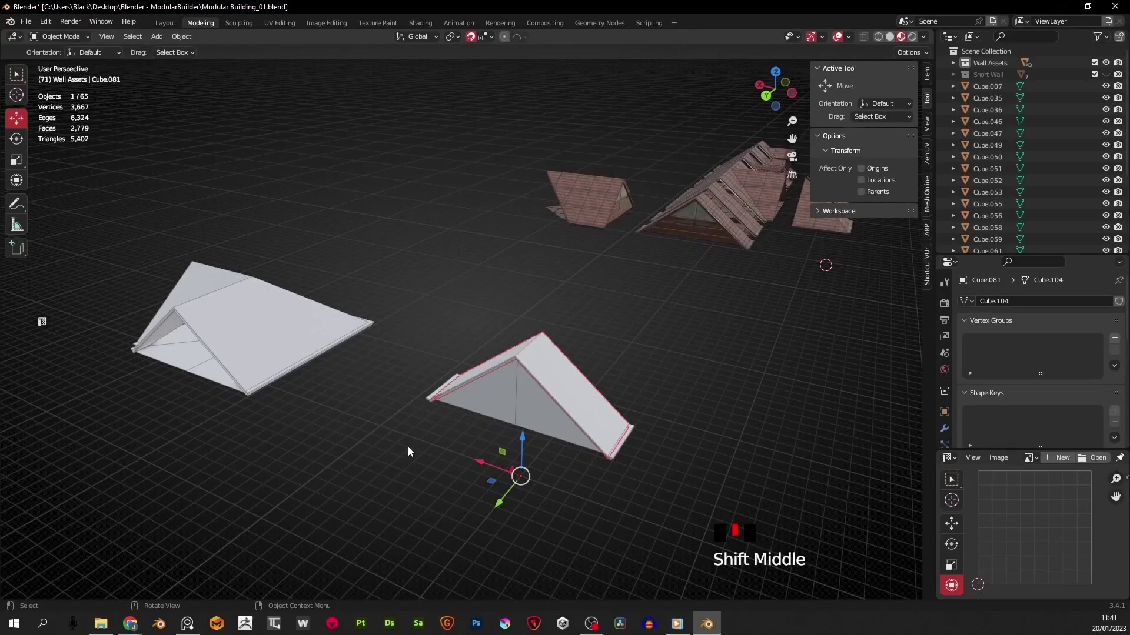
middle_click_drag(429, 399, 518, 307)
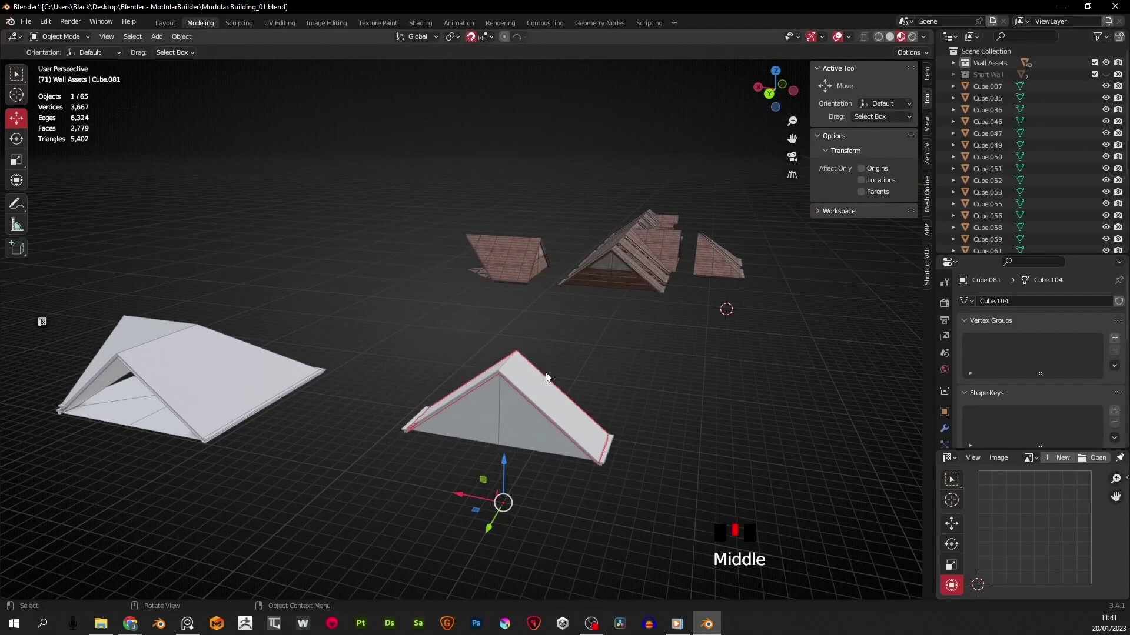
middle_click_drag(575, 338, 551, 368, "shift")
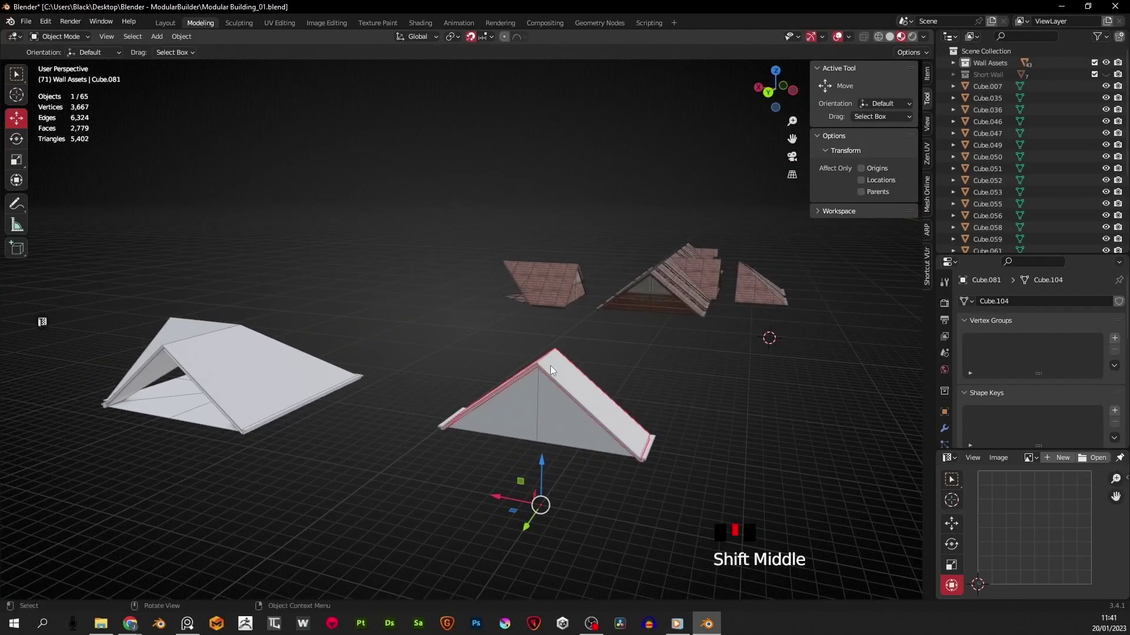
middle_click_drag(406, 360, 462, 373)
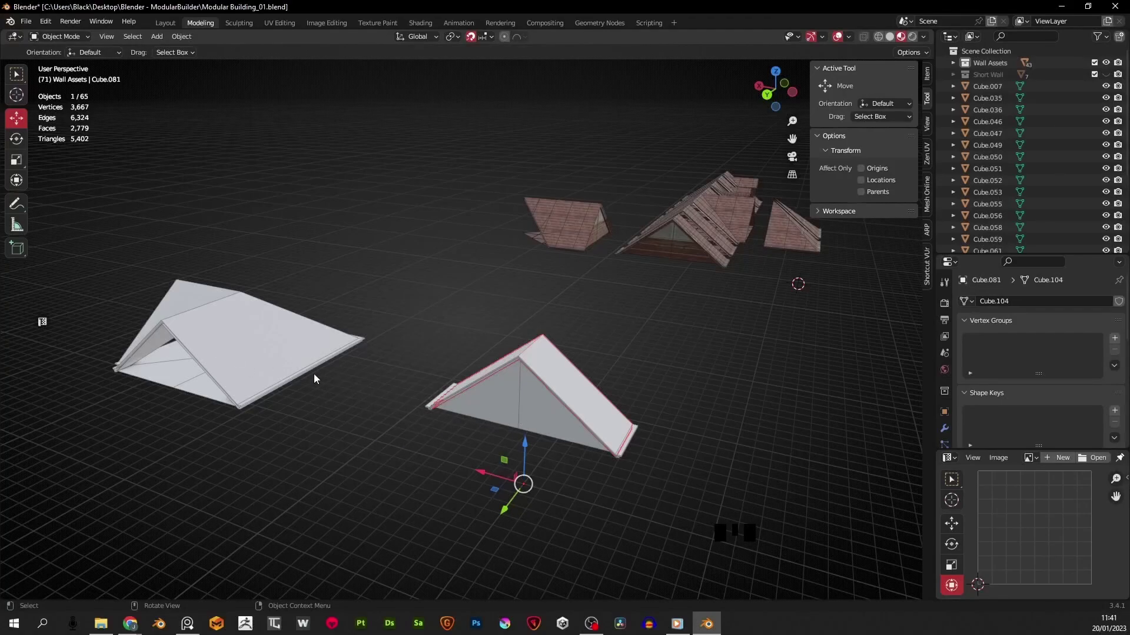
middle_click_drag(469, 387, 527, 404, "shift")
scroll(565, 388, "down", 2)
scroll(567, 387, "up", 2)
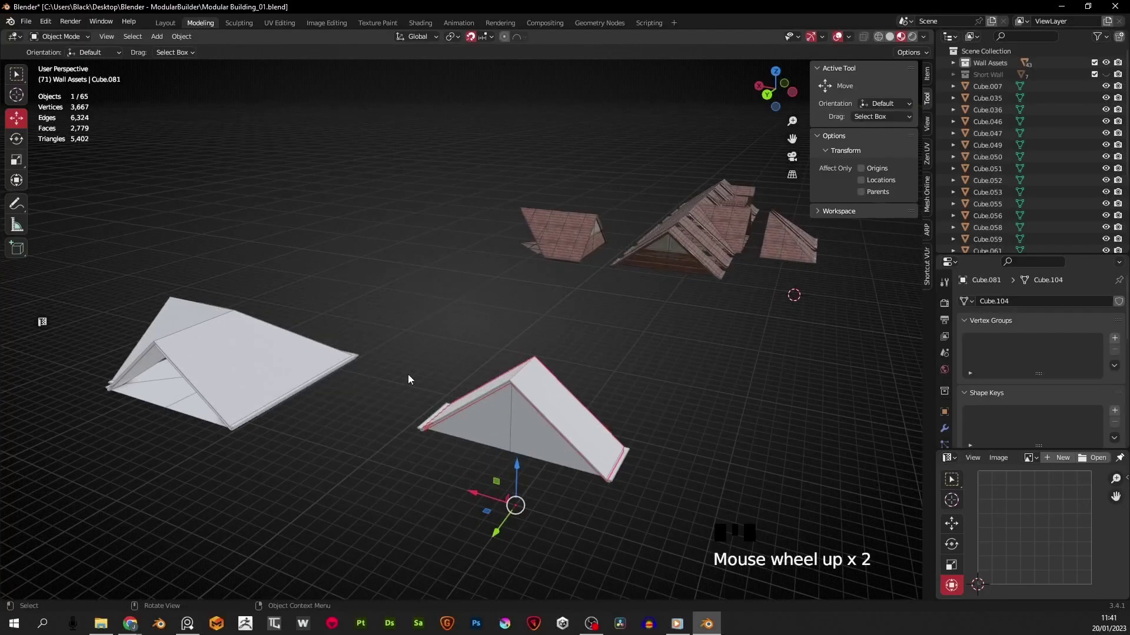
- Reselect the untextured roof Cube.081 and reframe the view toward the textured roofs
left_click(261, 380)
left_click(565, 415)
scroll(424, 385, "down", 1)
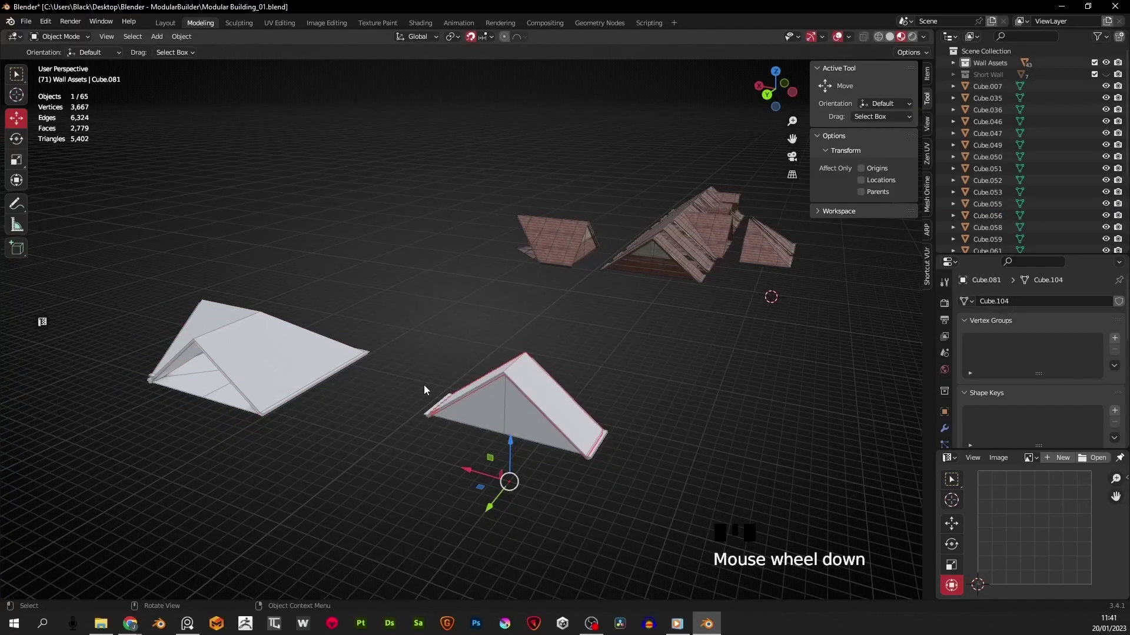
middle_click_drag(424, 384, 466, 404)
scroll(466, 403, "up", 1)
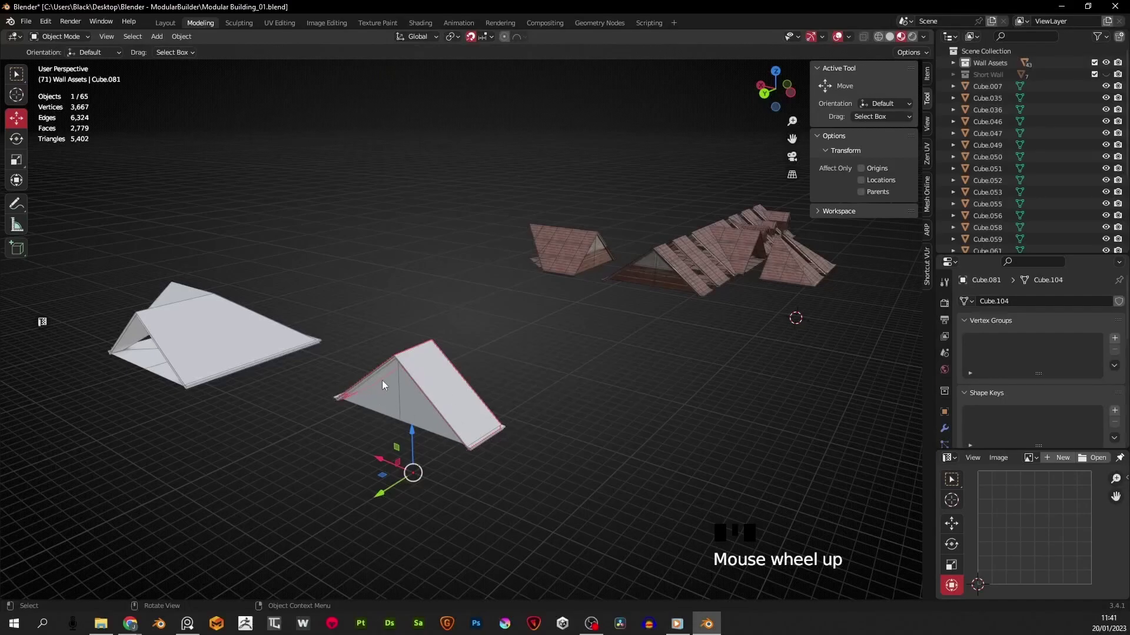
middle_click_drag(382, 385, 503, 420)
scroll(562, 432, "up", 1)
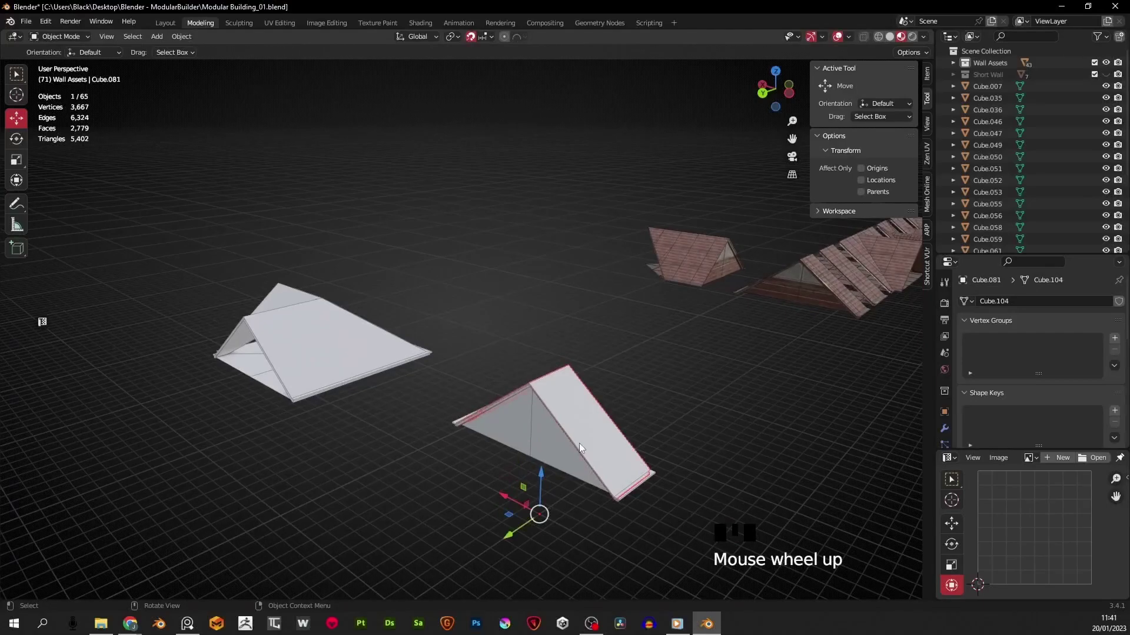
middle_click_drag(579, 443, 490, 418)
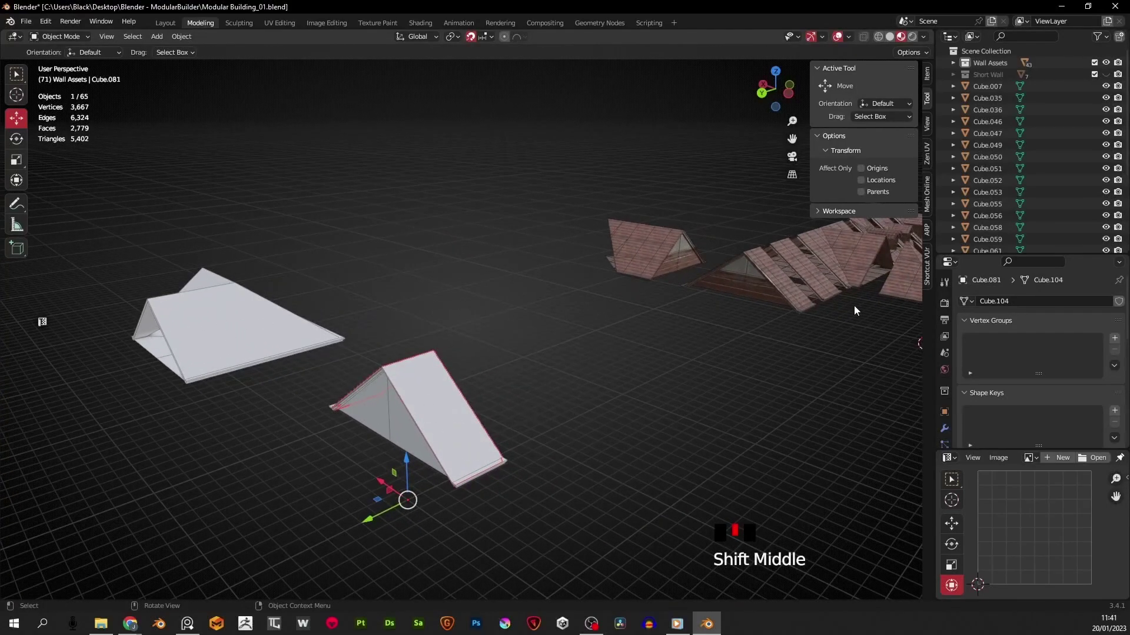
middle_click_drag(754, 336, 736, 323, "shift")
middle_click_drag(437, 357, 657, 346, "shift")
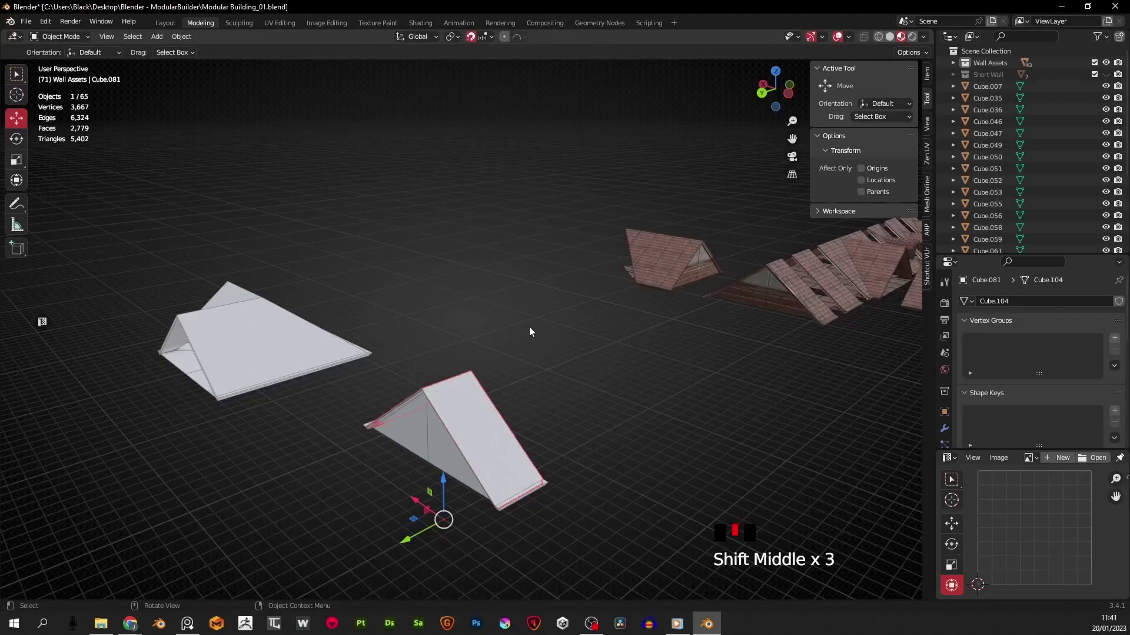
middle_click_drag(528, 326, 481, 390, "shift")
- Frame the gable roof Cube.049 and orbit to view it from above and below
left_click(696, 332)
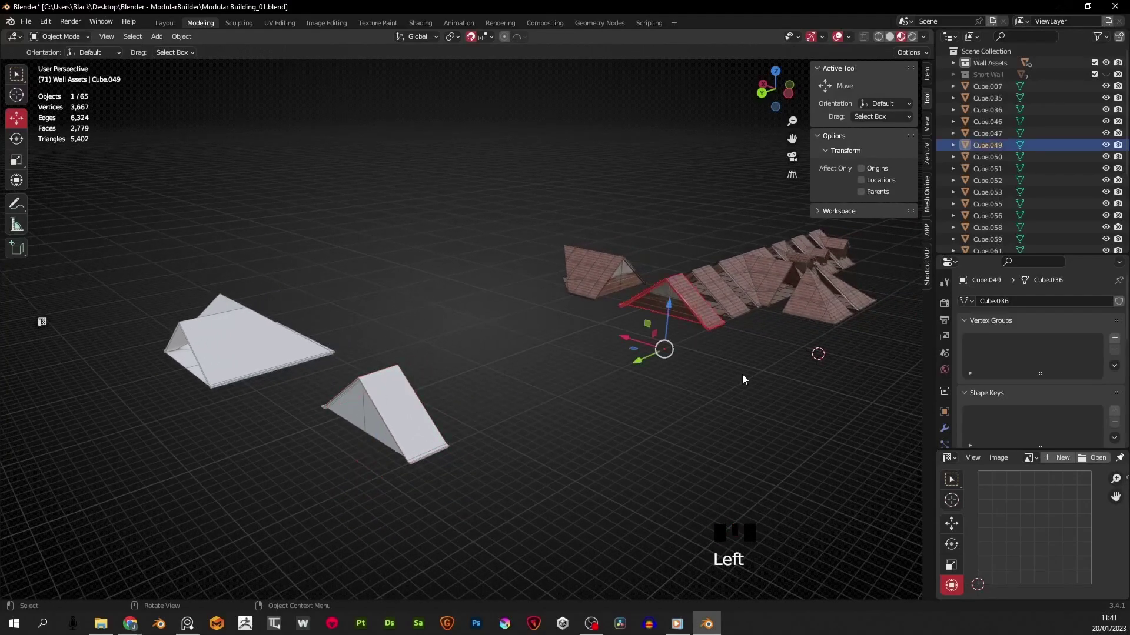
key("KP_Decimal")
scroll(810, 463, "down", 6)
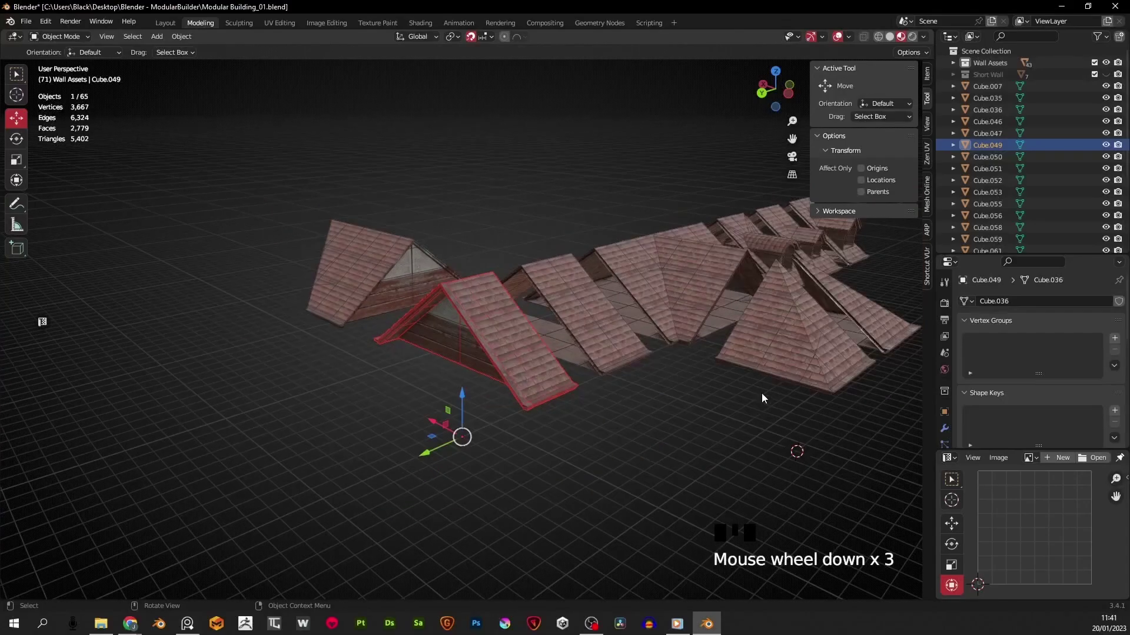
middle_click_drag(745, 385, 524, 362)
scroll(432, 381, "up", 4)
scroll(549, 379, "up", 2)
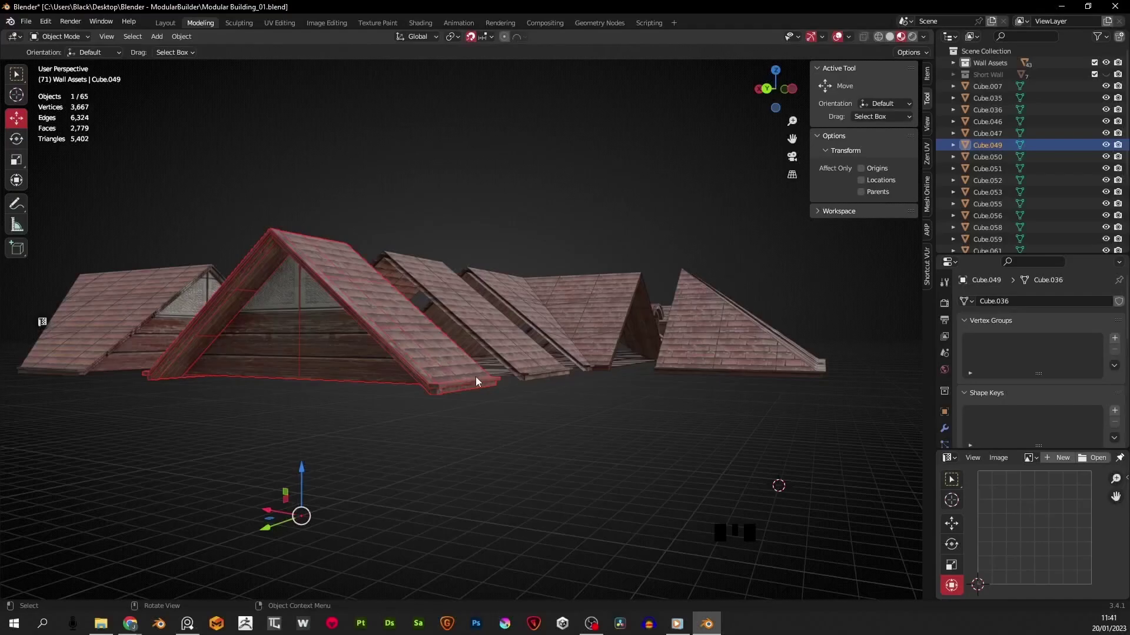
middle_click_drag(533, 355, 500, 336)
middle_click_drag(363, 391, 450, 395)
scroll(479, 386, "up", 2)
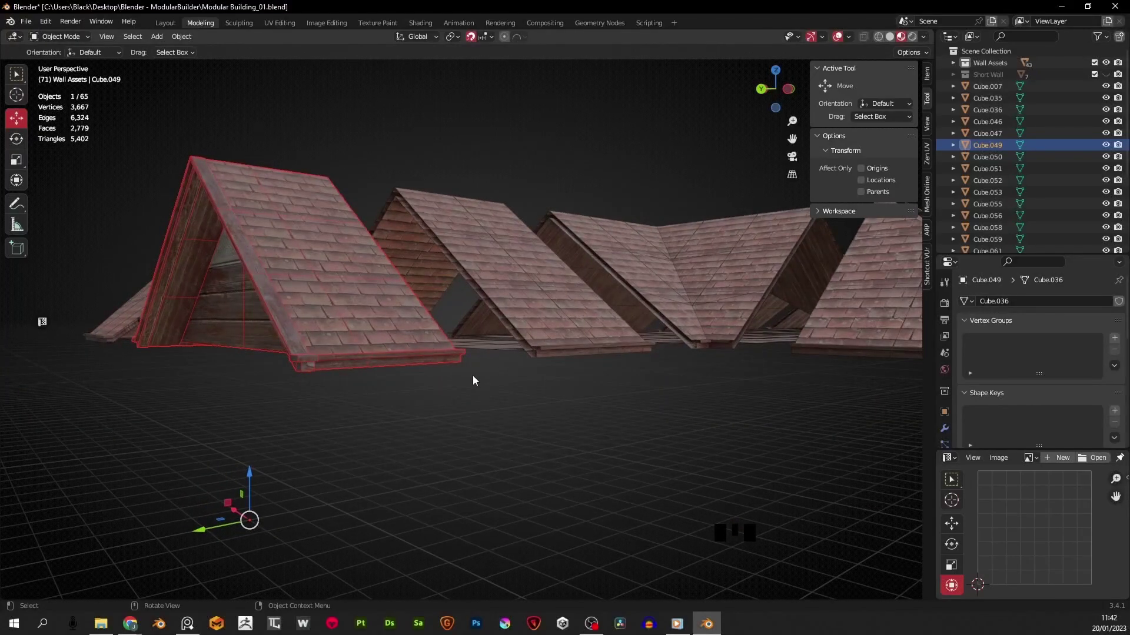
middle_click_drag(419, 325, 439, 422, "shift")
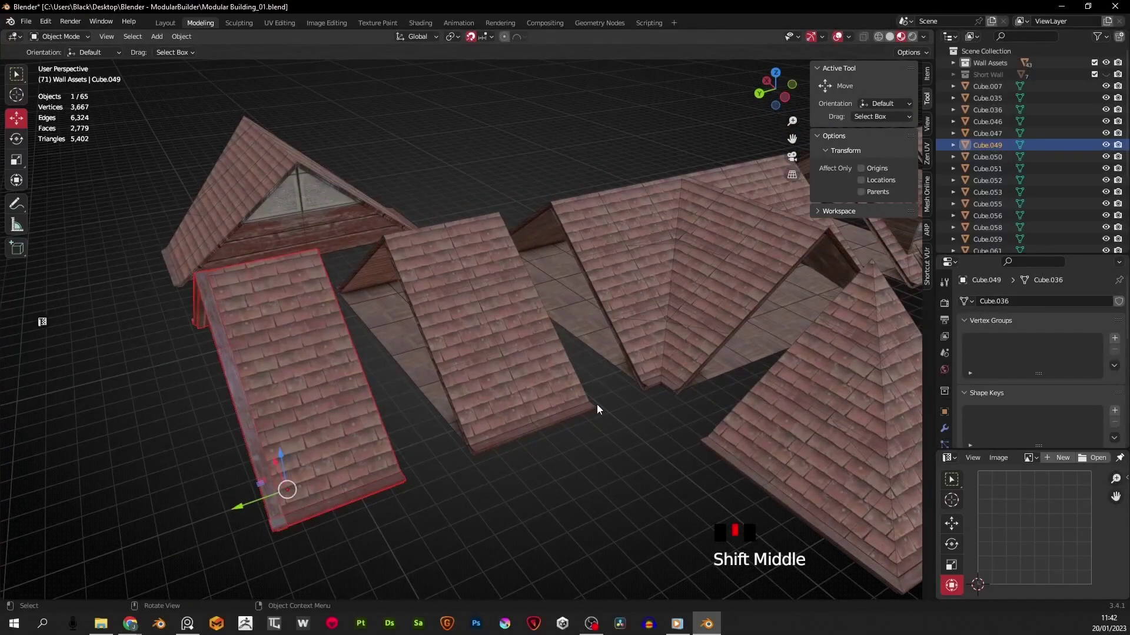
middle_click_drag(597, 404, 449, 447)
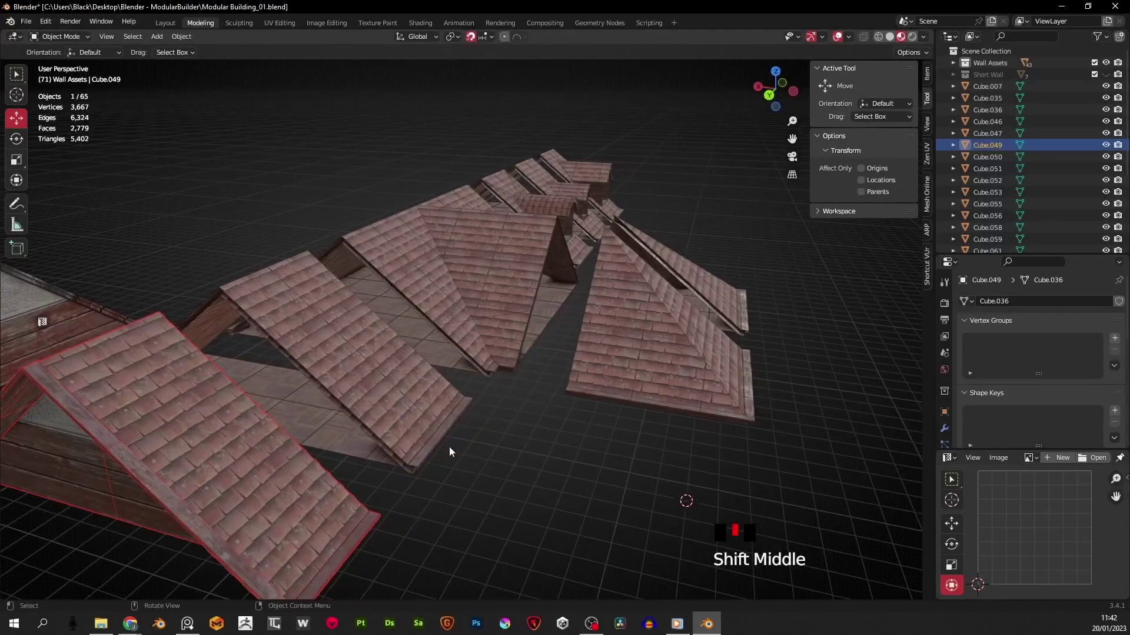
middle_click_drag(658, 405, 391, 480)
- Orbit low around the roof assets and the gable roof to inspect them
scroll(510, 429, "down", 2)
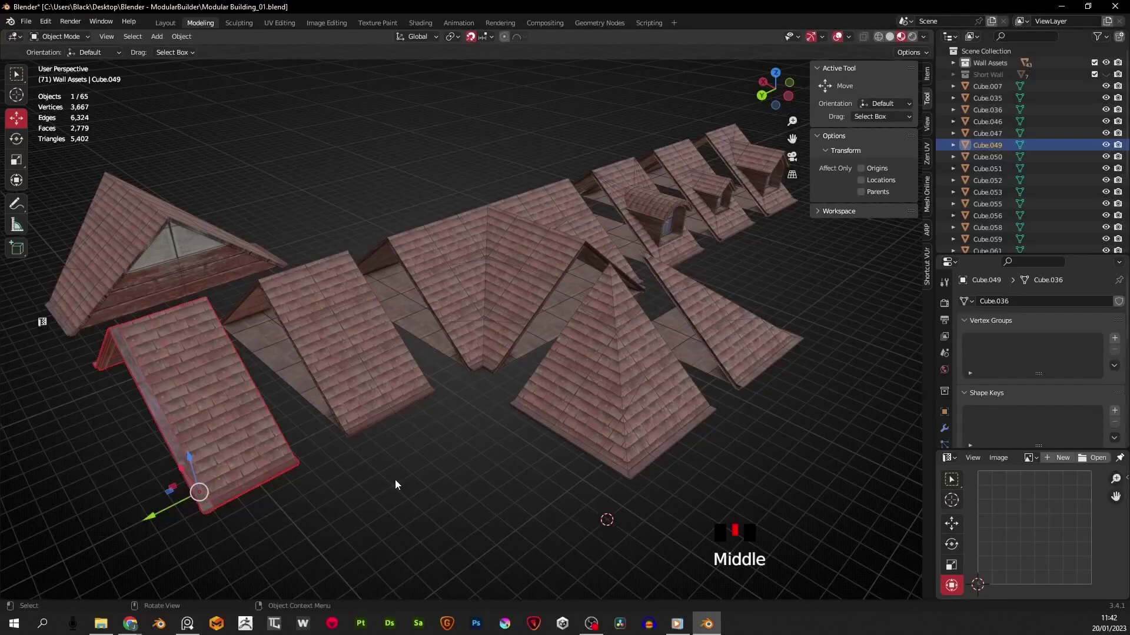
scroll(400, 427, "down", 2)
middle_click_drag(464, 414, 497, 439, "shift")
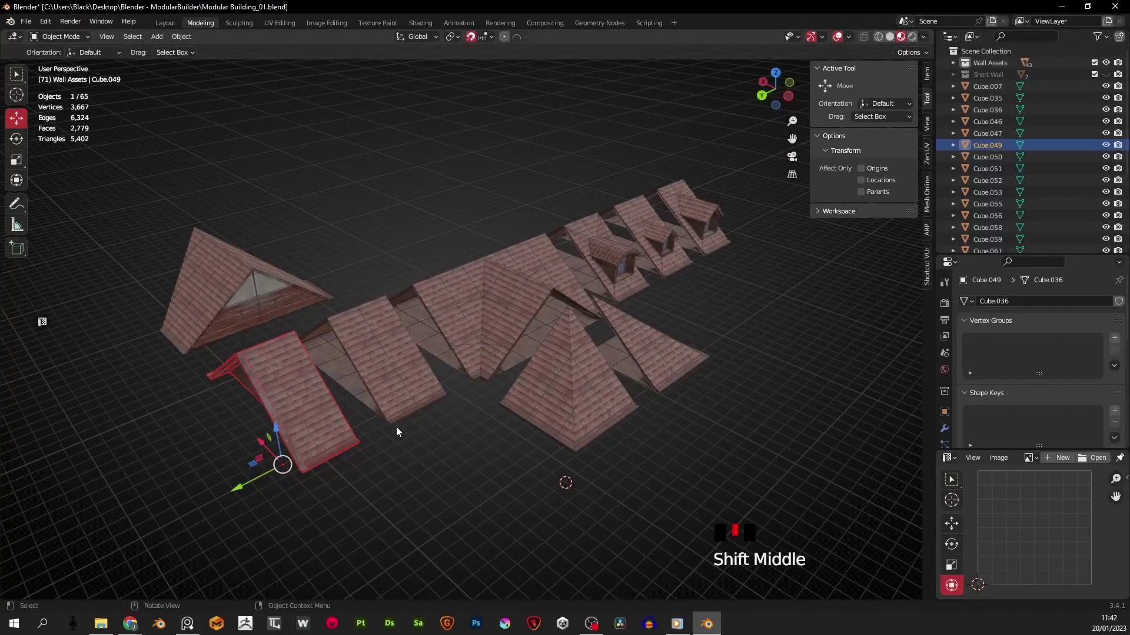
middle_click_drag(396, 428, 526, 399)
scroll(459, 433, "up", 3)
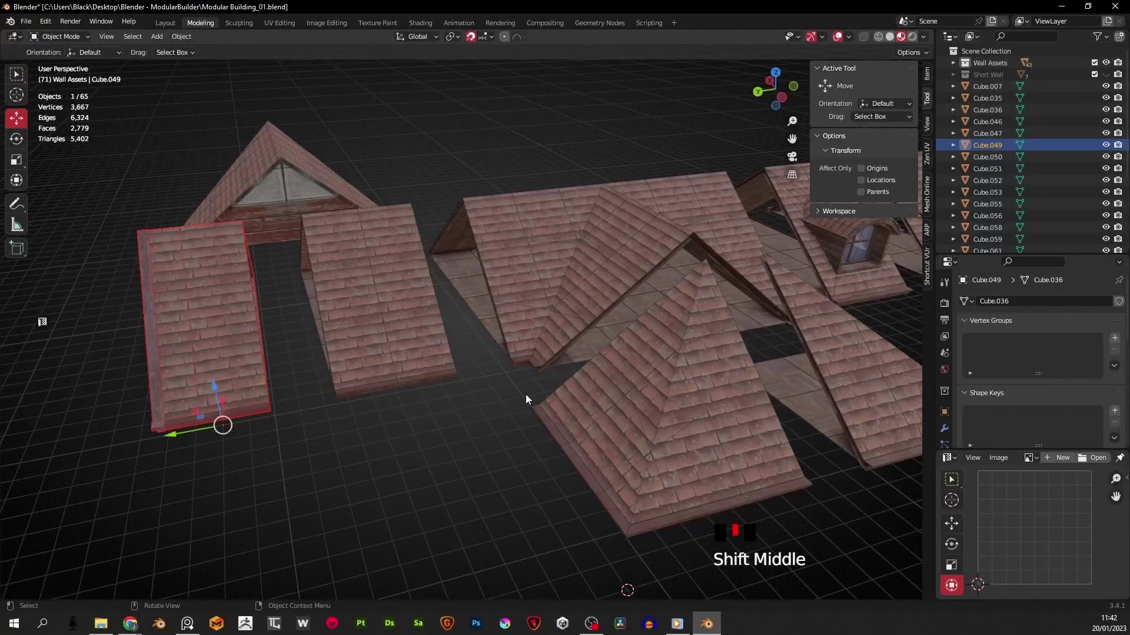
mouse_move(525, 394)
middle_mouse_down("shift")
mouse_move(498, 393)
mouse_move(544, 397)
mouse_move(489, 416)
mouse_move(541, 397)
middle_mouse_up("shift")
scroll(492, 393, "down", 1)
scroll(564, 392, "up", 2)
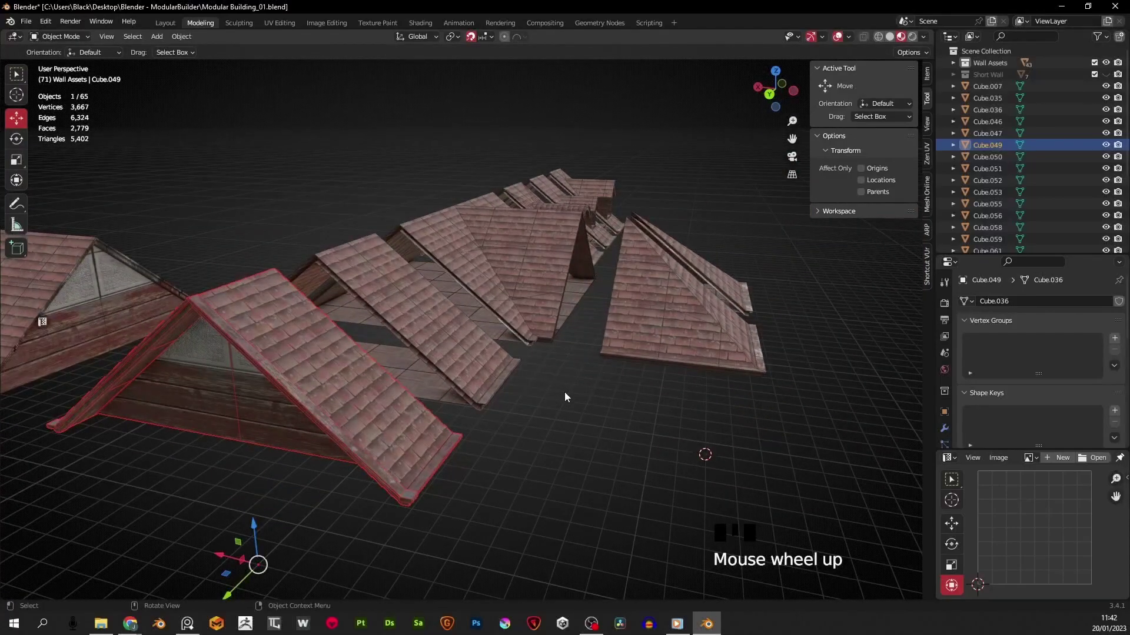
middle_click_drag(573, 388, 546, 406)
middle_click_drag(362, 374, 396, 379)
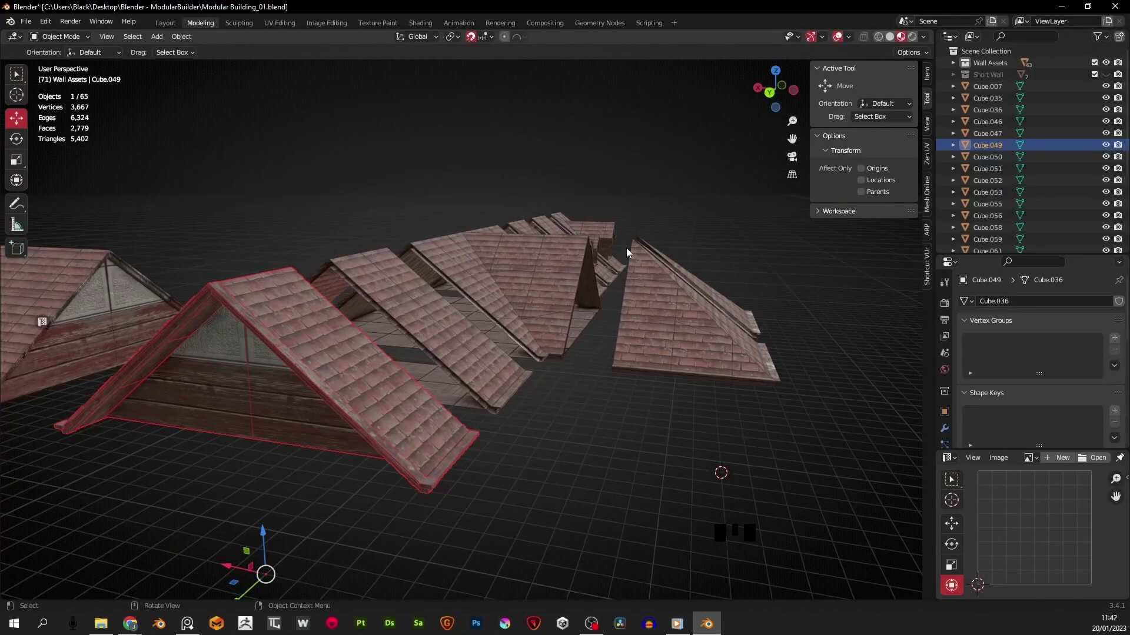
middle_click_drag(598, 321, 421, 253)
scroll(600, 348, "down", 2)
scroll(532, 389, "down", 4)
scroll(531, 397, "up", 1)
scroll(485, 405, "up", 3)
scroll(574, 366, "down", 4)
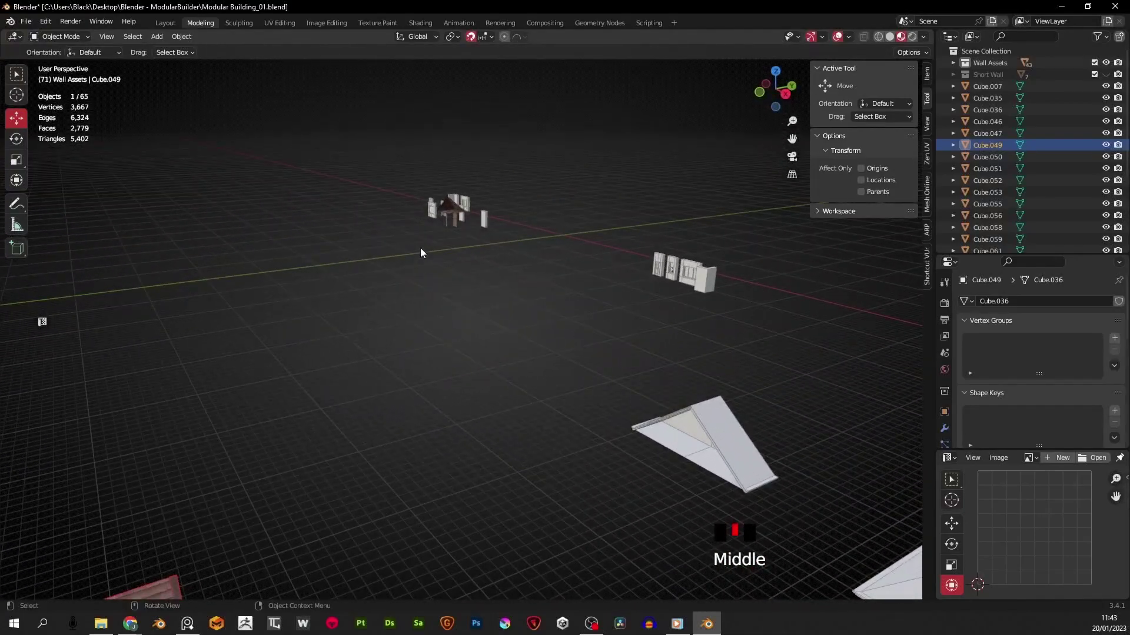
- Select the brick wall pillar Cube.060 and frame it together with its roof
left_click(455, 227)
key("KP_Decimal")
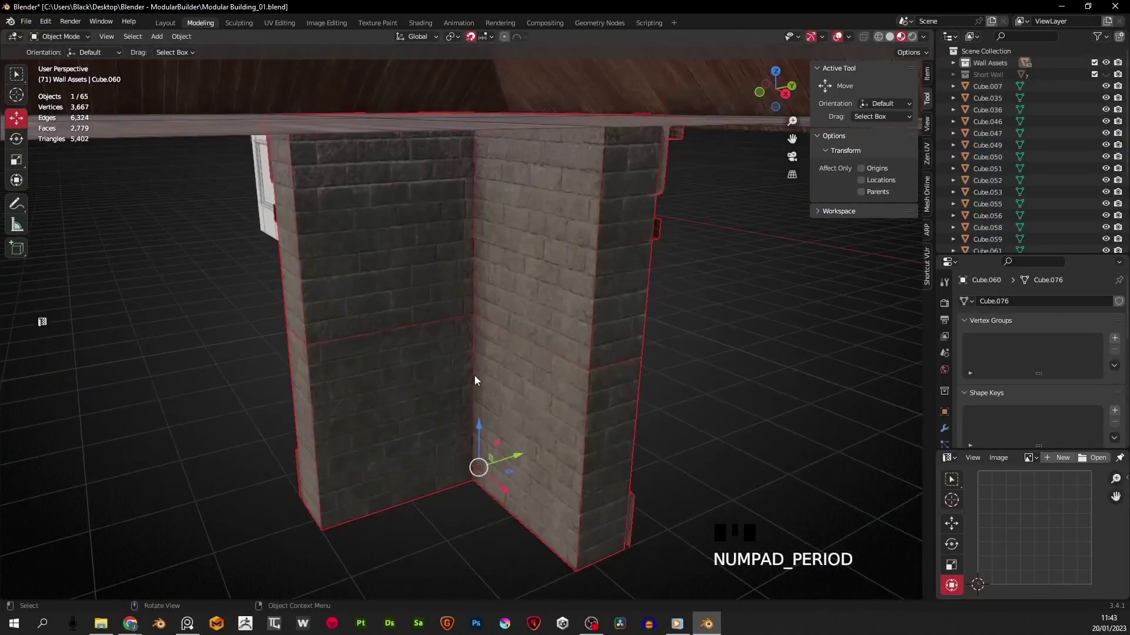
middle_click_drag(398, 290, 559, 266)
scroll(492, 280, "down", 2)
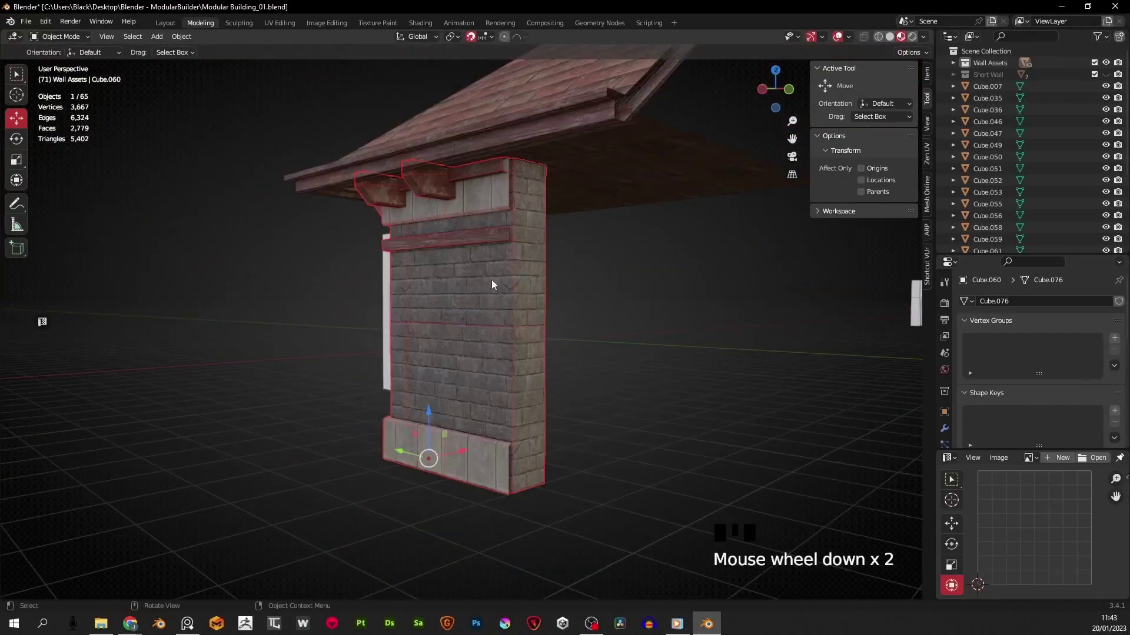
middle_click_drag(492, 280, 696, 358, "shift")
scroll(592, 302, "up", 2)
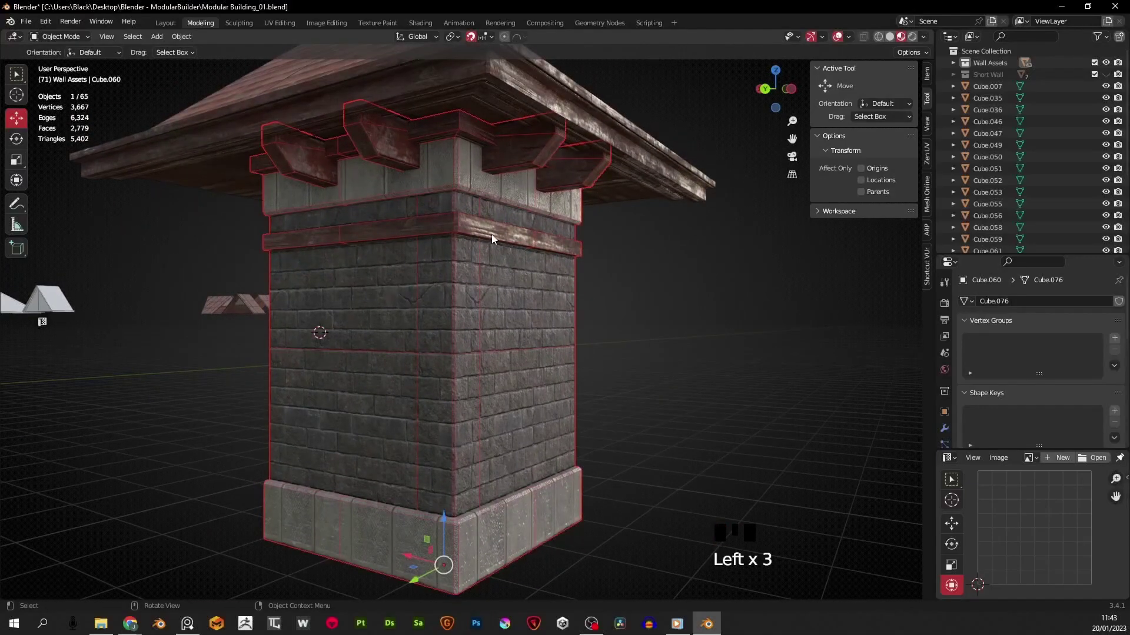
- Enter Edit Mode on the pillar and pick faces on its stone base
key("Tab")
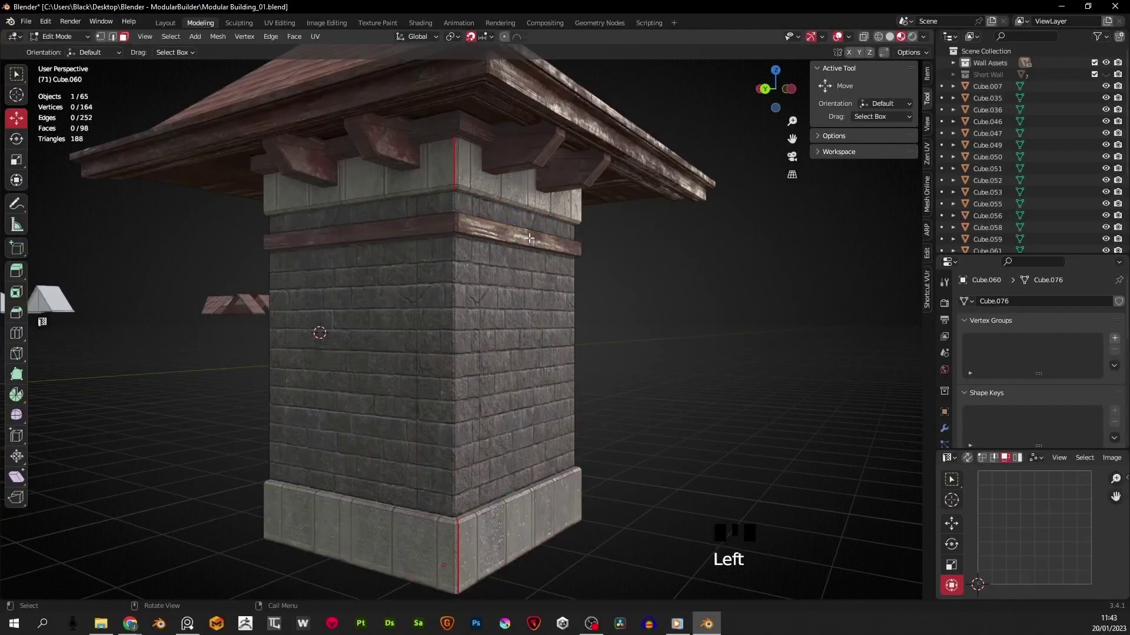
middle_click_drag(520, 258, 498, 514)
left_click(498, 514)
left_click(434, 529)
middle_click_drag(416, 537, 471, 483)
middle_click_drag(507, 553, 489, 499, "shift")
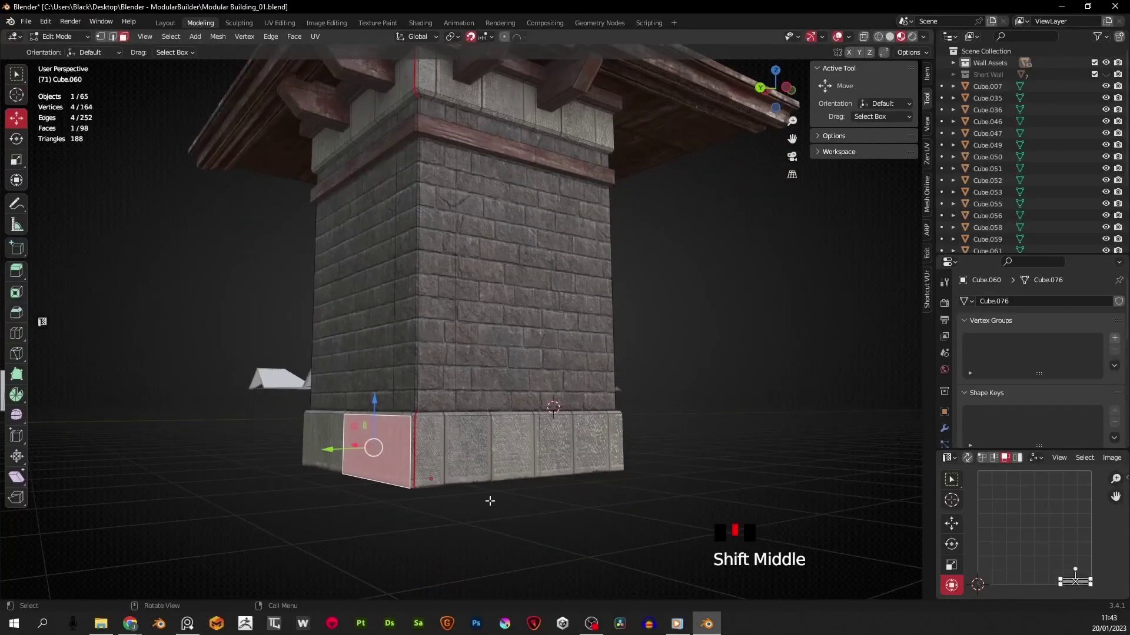
scroll(471, 490, "up", 2)
middle_click_drag(621, 455, 625, 439)
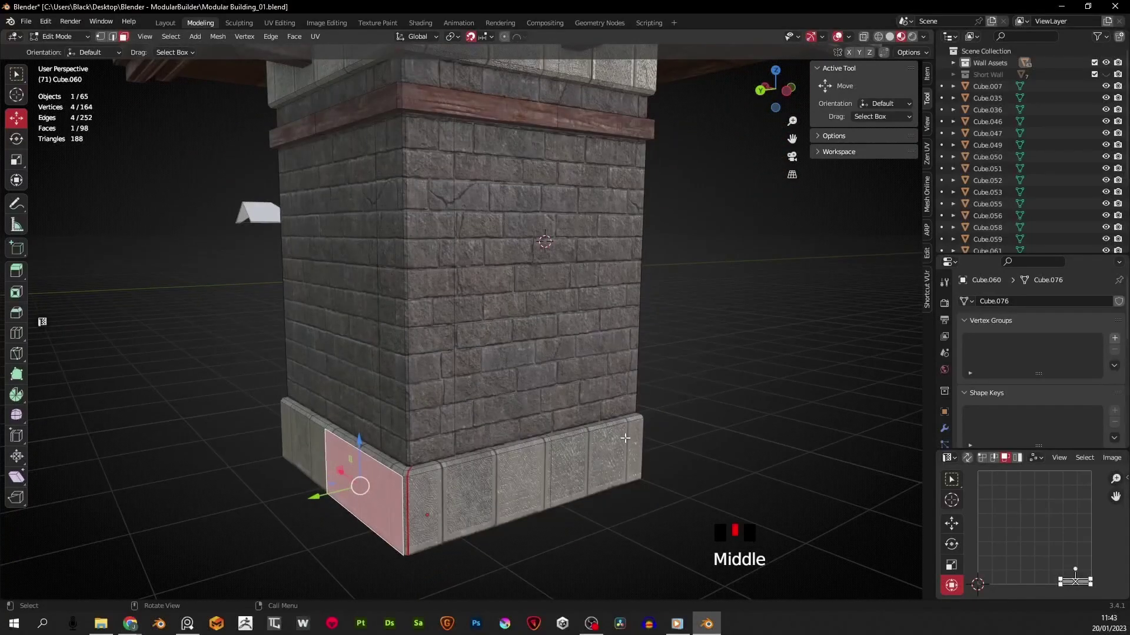
middle_click_drag(446, 473, 475, 153, "shift")
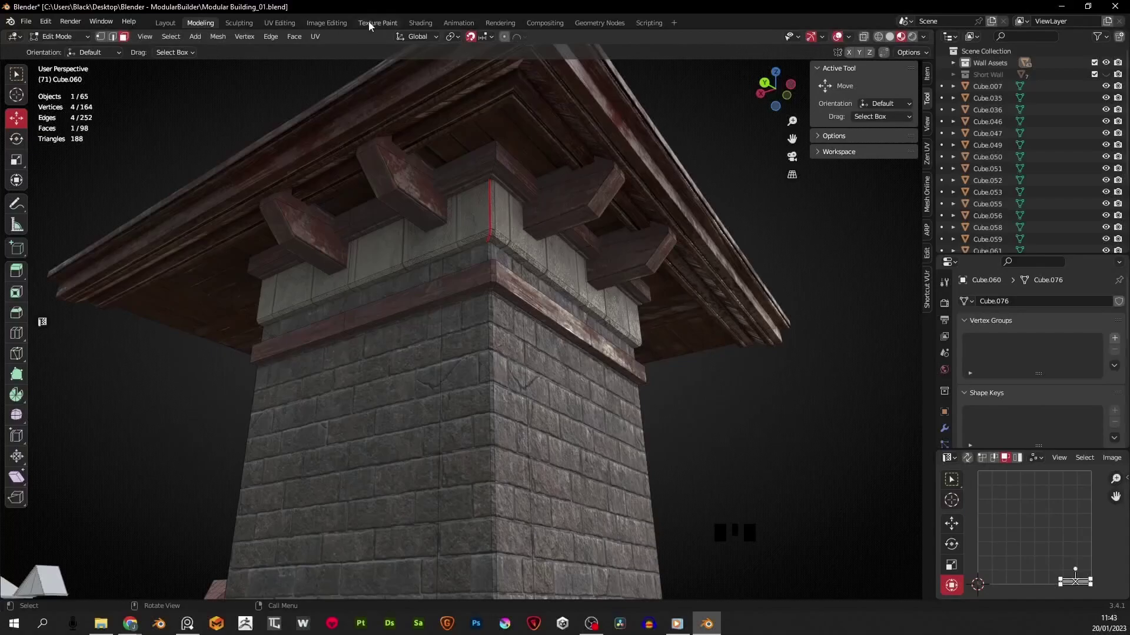
- Preview the pillar's UVs over the wood texture in Image Editing, then return to Modeling
left_click(326, 22)
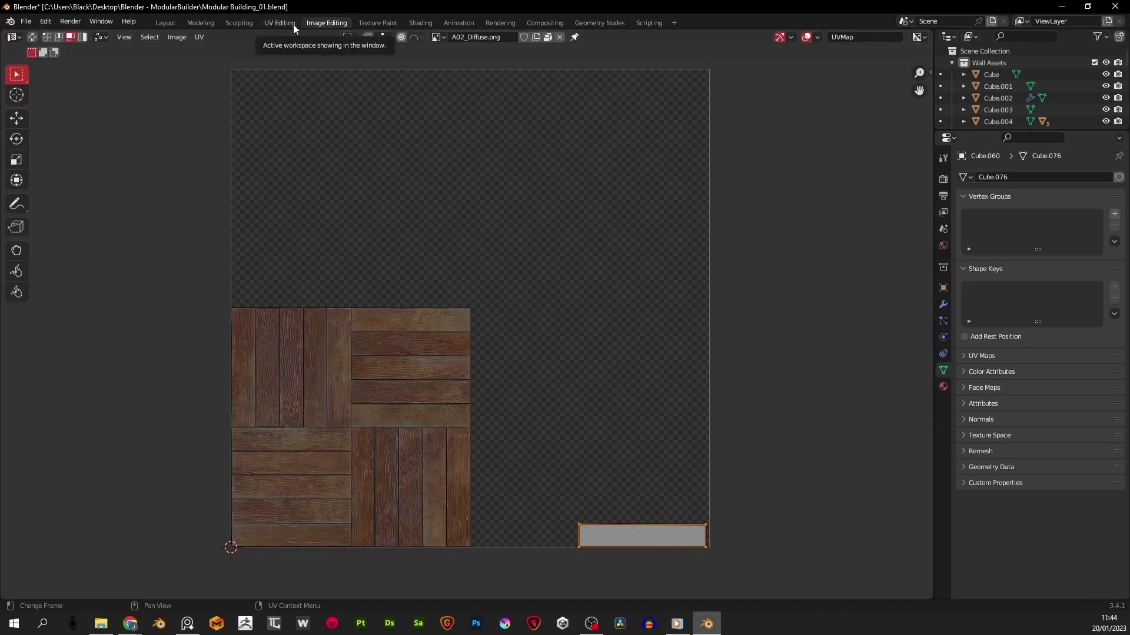
left_click(200, 22)
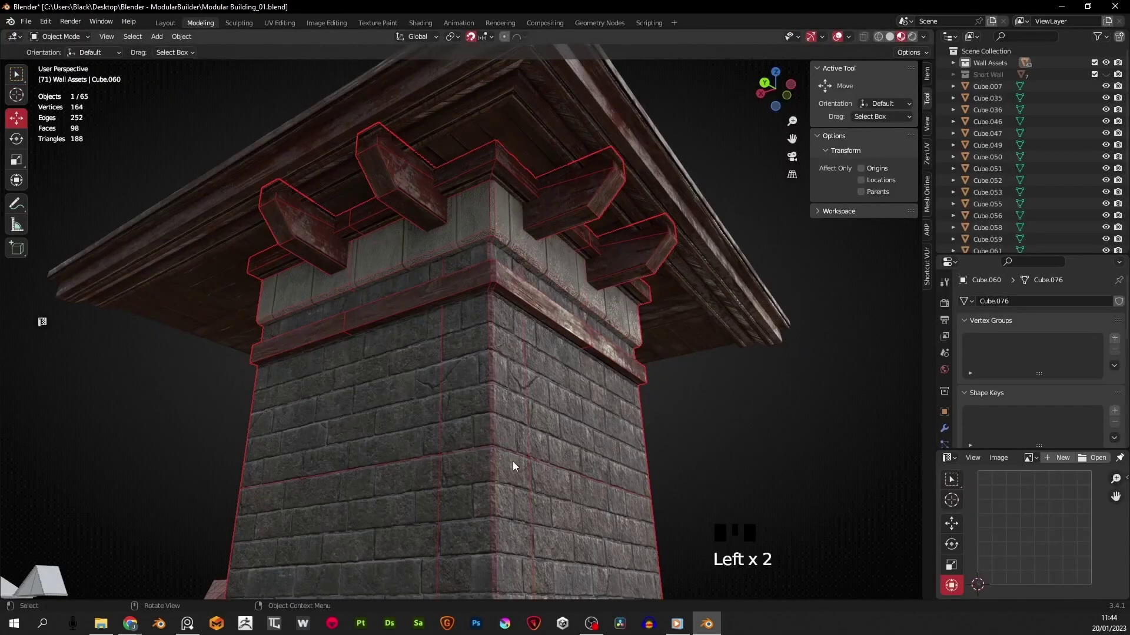
- Select brick pillar Cube.060 under the tiled roof and inspect the tower's sides and lower corner
middle_click_drag(513, 461, 668, 461)
scroll(581, 367, "down", 2)
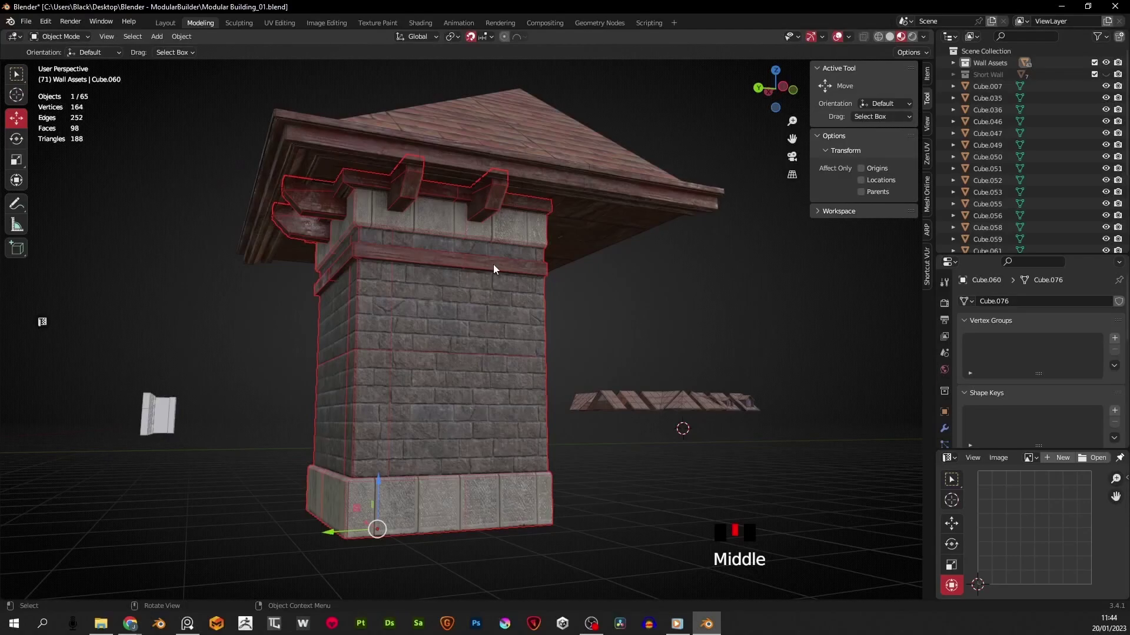
middle_click_drag(493, 263, 416, 406, "shift")
left_click(529, 388)
scroll(416, 407, "up", 2)
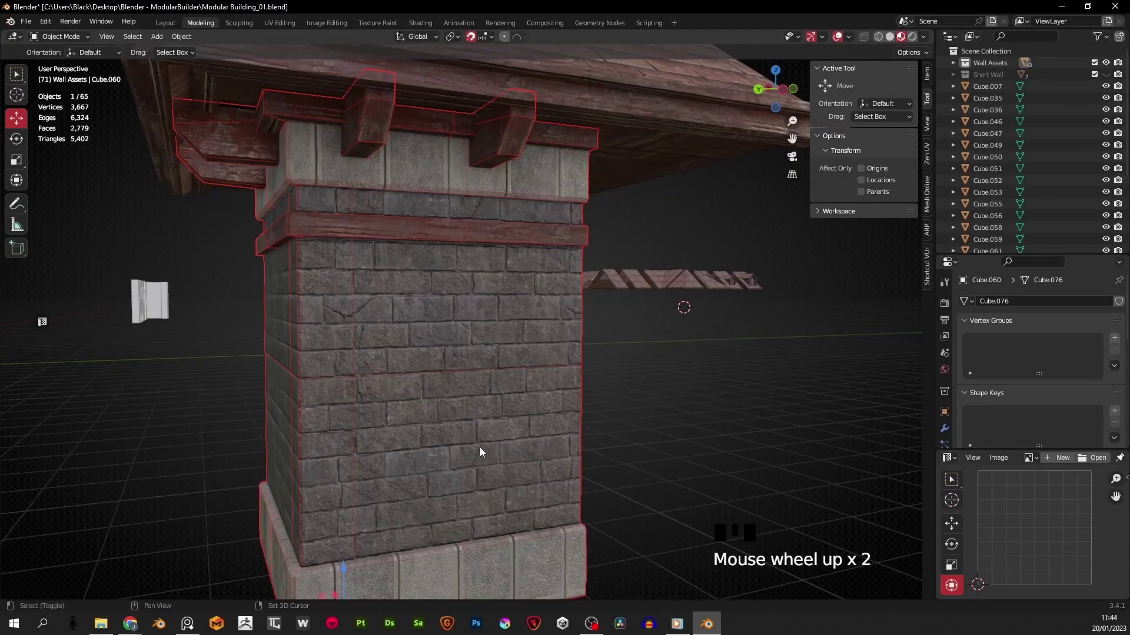
scroll(429, 466, "down", 2)
middle_click_drag(429, 466, 511, 323)
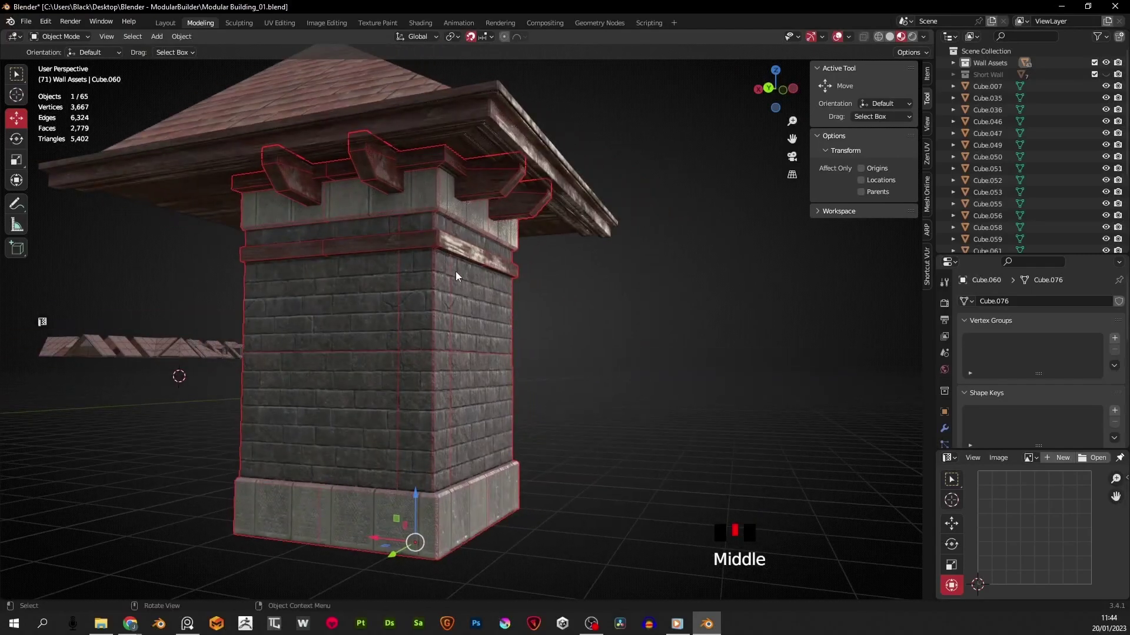
mouse_move(455, 271)
middle_mouse_down()
mouse_move(439, 408)
mouse_move(426, 256)
mouse_move(457, 291)
mouse_move(443, 267)
middle_mouse_up()
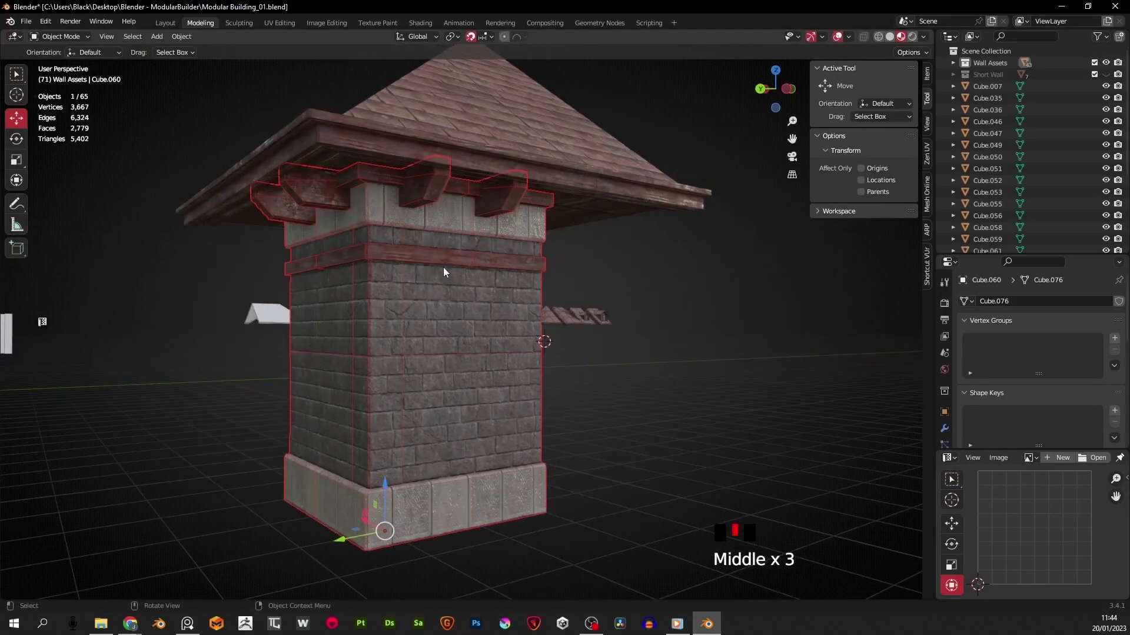
middle_click_drag(474, 376, 469, 361)
scroll(461, 451, "up", 1)
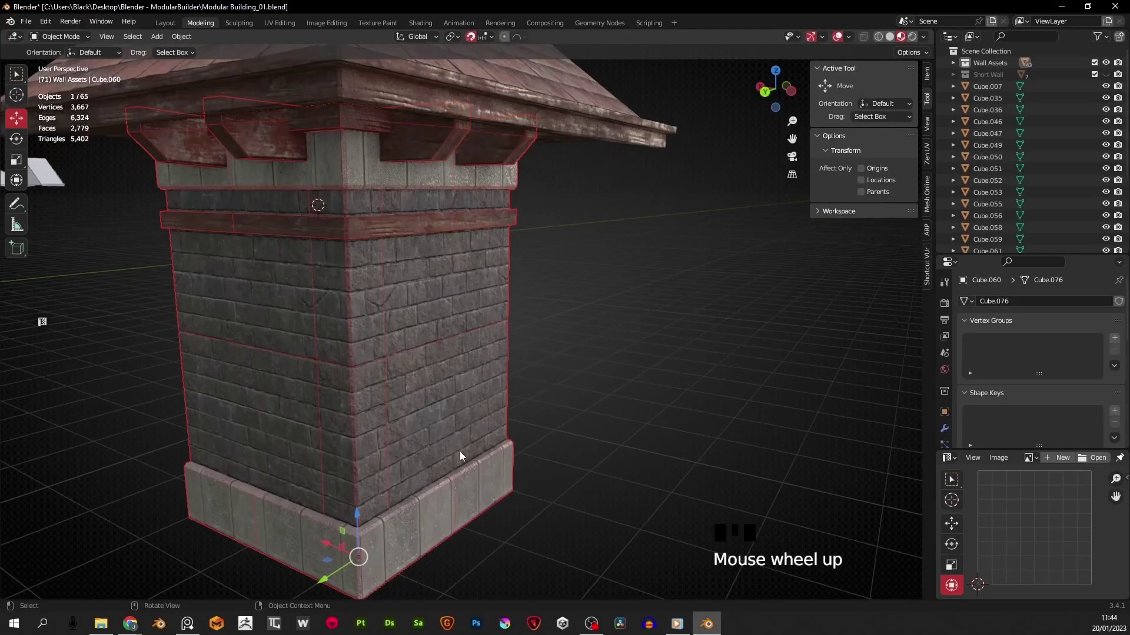
middle_click_drag(461, 451, 471, 424)
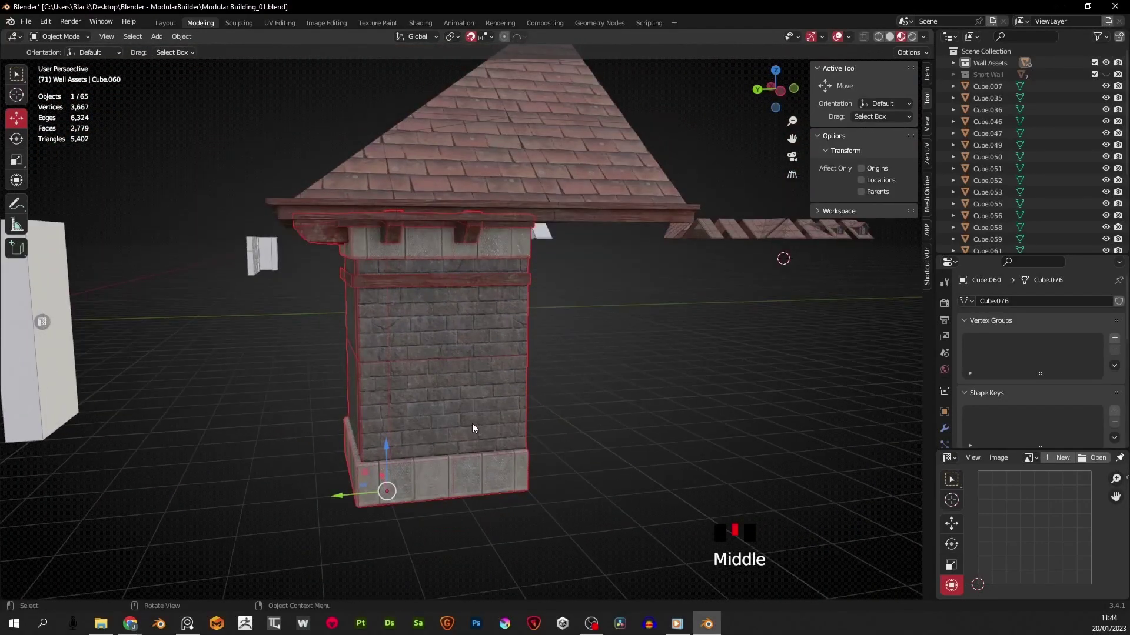
- Duplicate the brick wall piece, place the copy 4 m along Y and rotate it 90° on Z
key("shift+d")
left_click(410, 333)
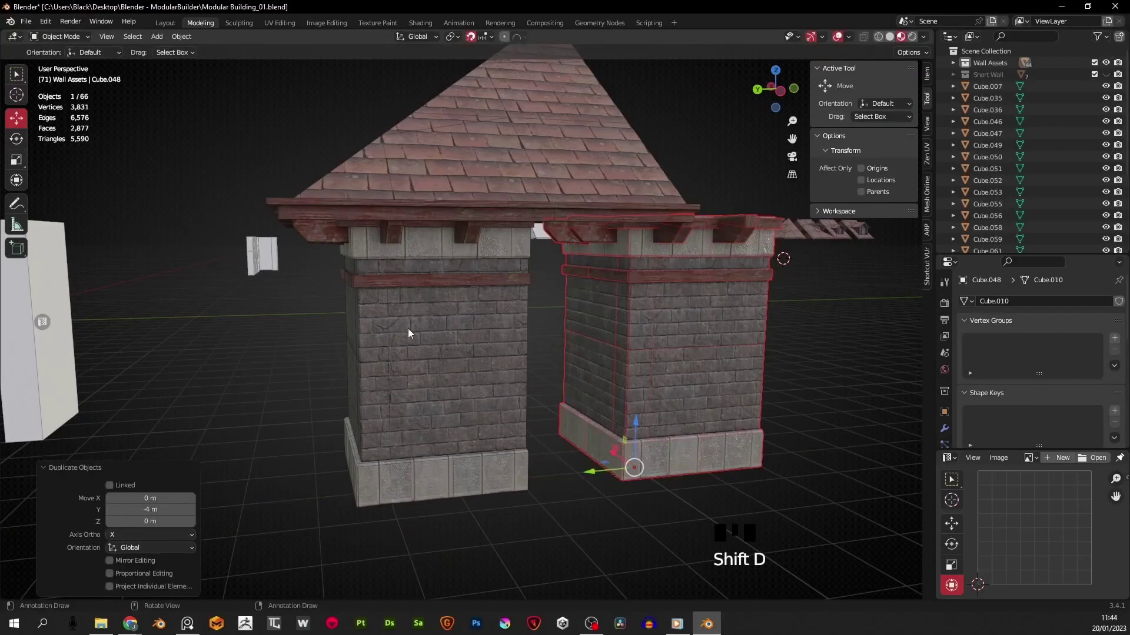
left_click_drag(627, 479, 668, 502)
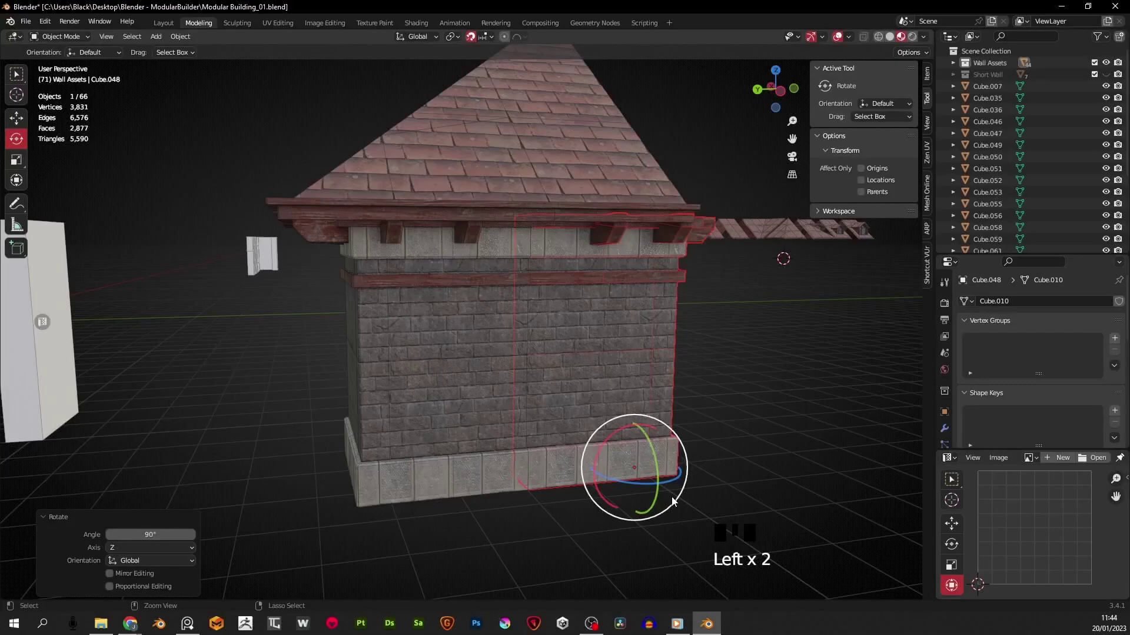
middle_click_drag(600, 421, 581, 419)
- Inspect the joined walls and select wall piece Cube.060, briefly checking its mesh in Edit Mode
scroll(547, 410, "up", 3)
middle_click_drag(532, 382, 433, 408)
left_click(560, 520)
scroll(540, 328, "up", 2)
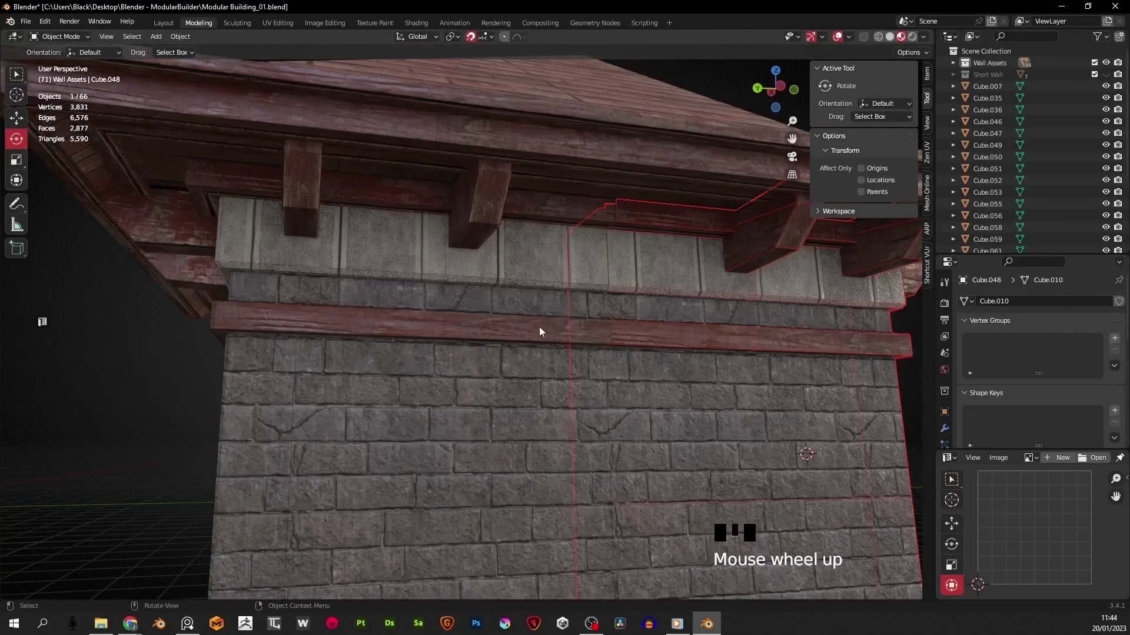
left_click(529, 323)
key("Tab")
middle_click_drag(636, 333, 579, 334)
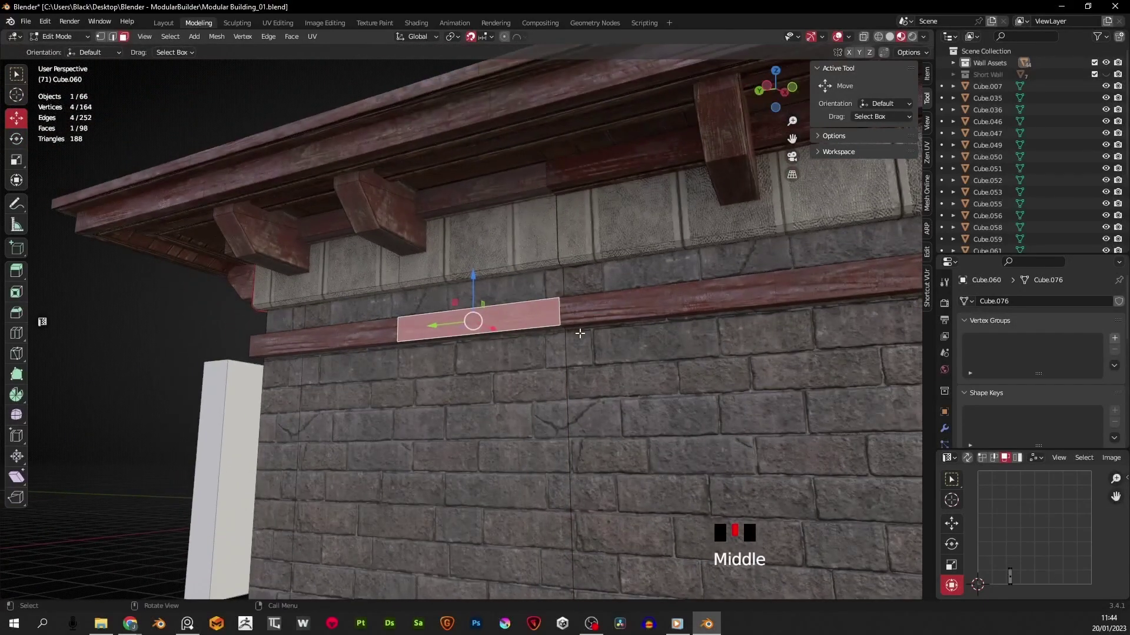
key("Tab")
- Orbit around the building corner and up toward the roof to check the extended wall
scroll(633, 318, "up", 2)
scroll(545, 311, "up", 1)
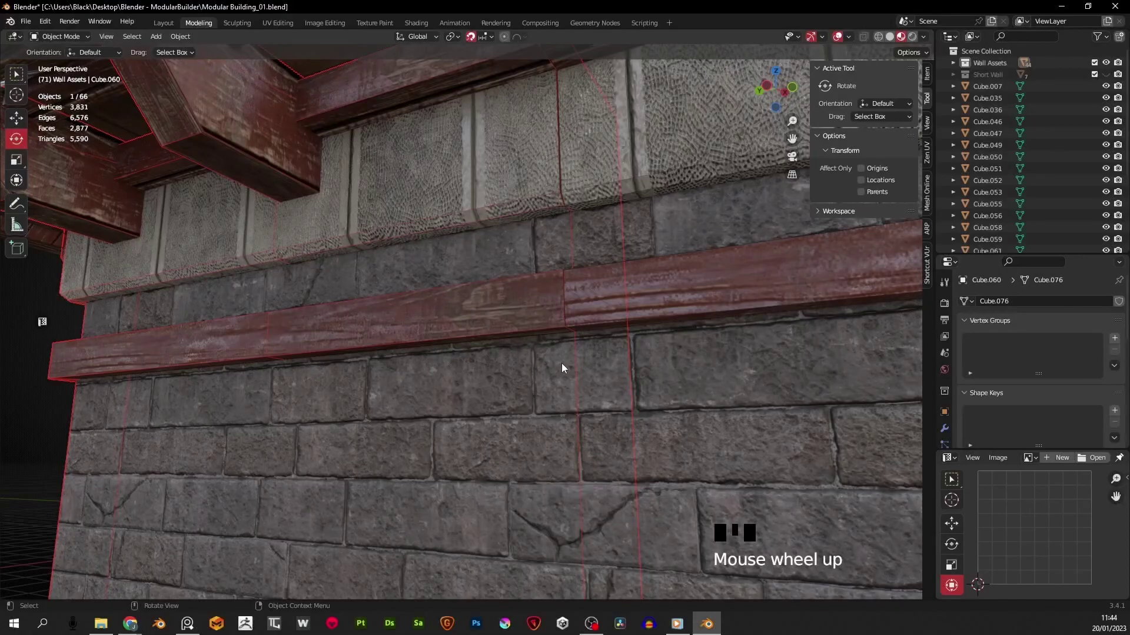
middle_click_drag(559, 314, 362, 320)
scroll(471, 423, "down", 3)
mouse_move(472, 422)
middle_mouse_down()
mouse_move(496, 377)
mouse_move(484, 415)
middle_mouse_up()
scroll(539, 450, "up", 2)
middle_click_drag(540, 450, 610, 441)
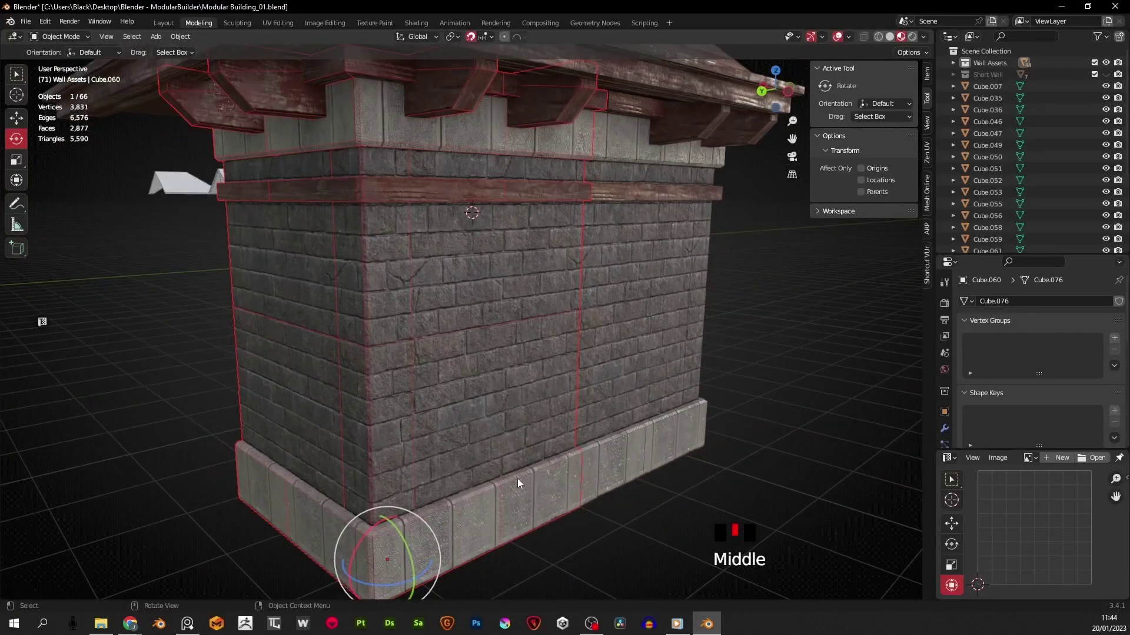
middle_click_drag(361, 525, 391, 429, "shift")
scroll(277, 368, "up", 2)
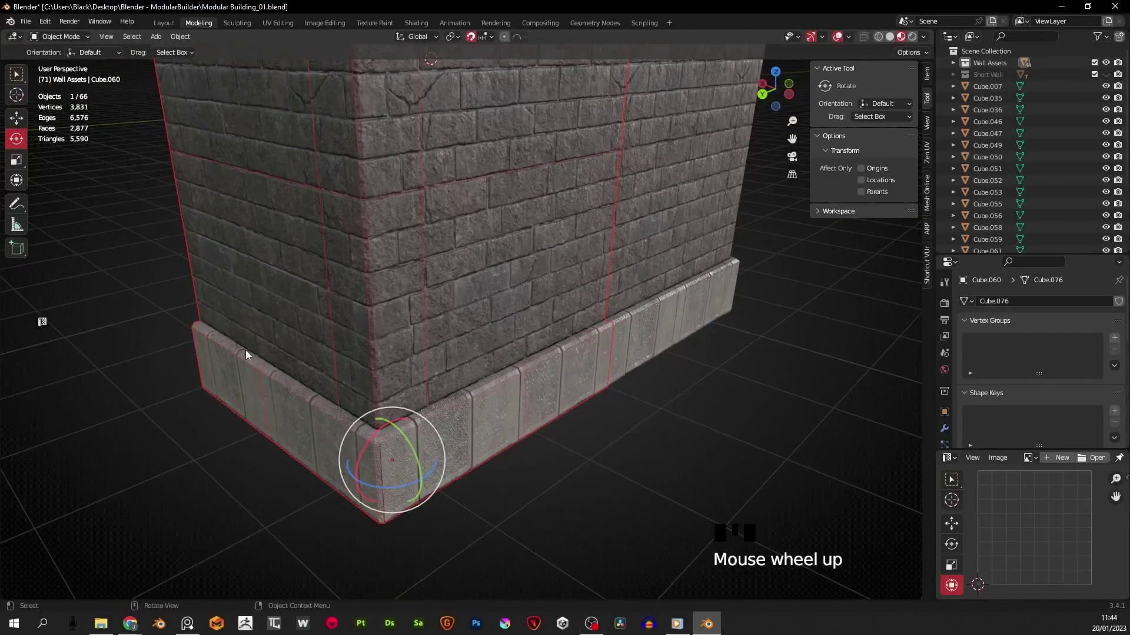
middle_click_drag(485, 369, 344, 288)
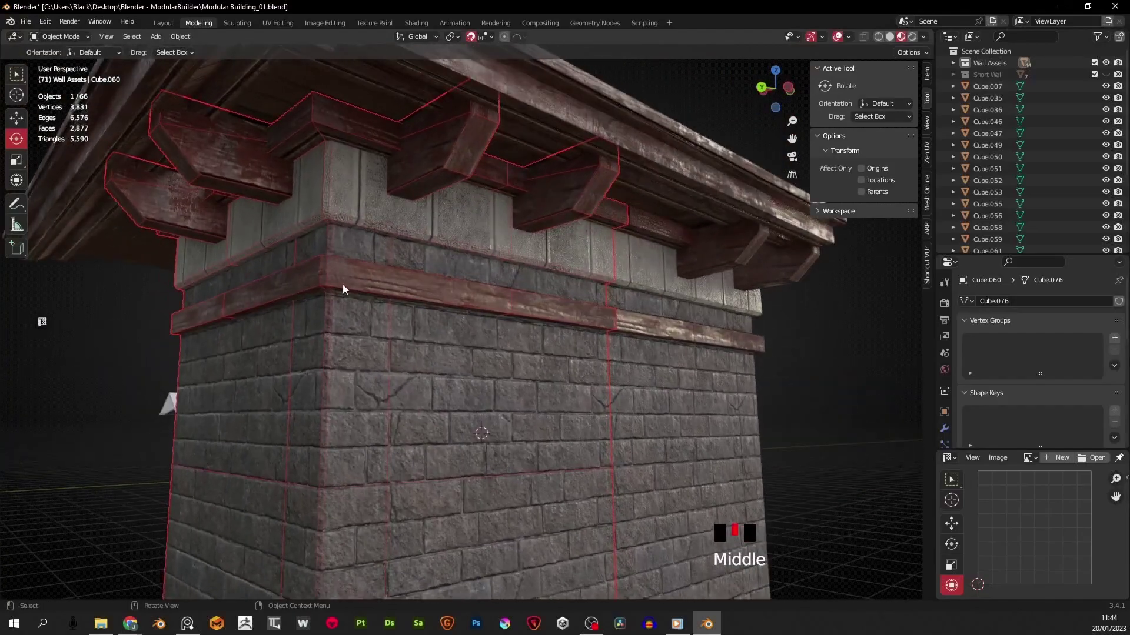
scroll(390, 297, "down", 4)
middle_click_drag(397, 320, 462, 301)
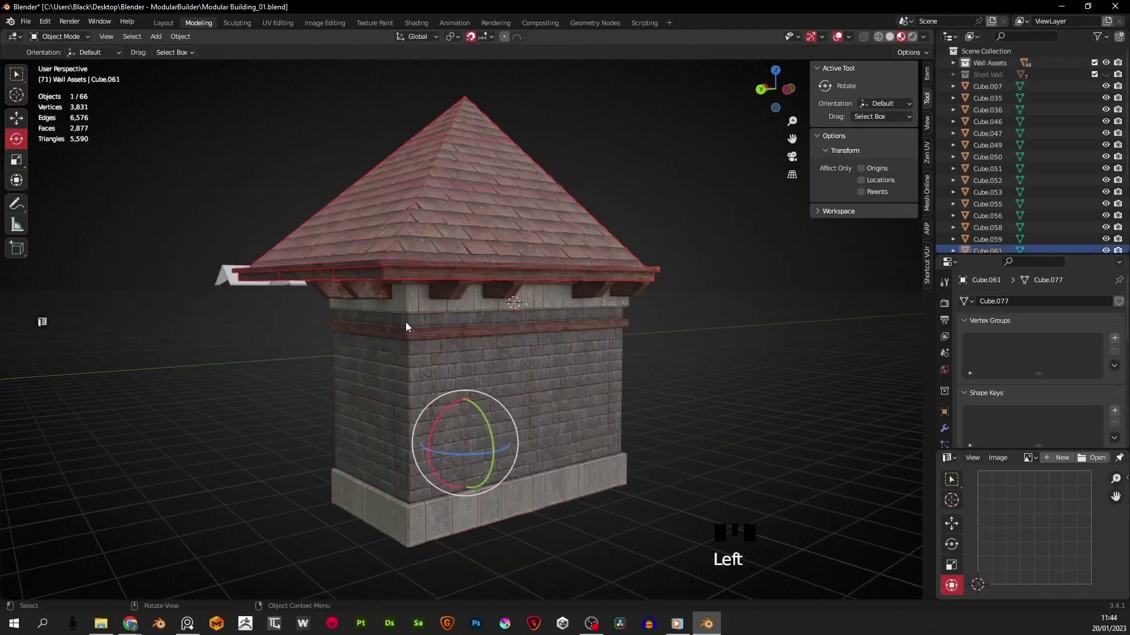
- Orbit the tower to view the pyramid roof from above and beneath its eaves
scroll(406, 327, "up", 2)
middle_click_drag(378, 277, 382, 138)
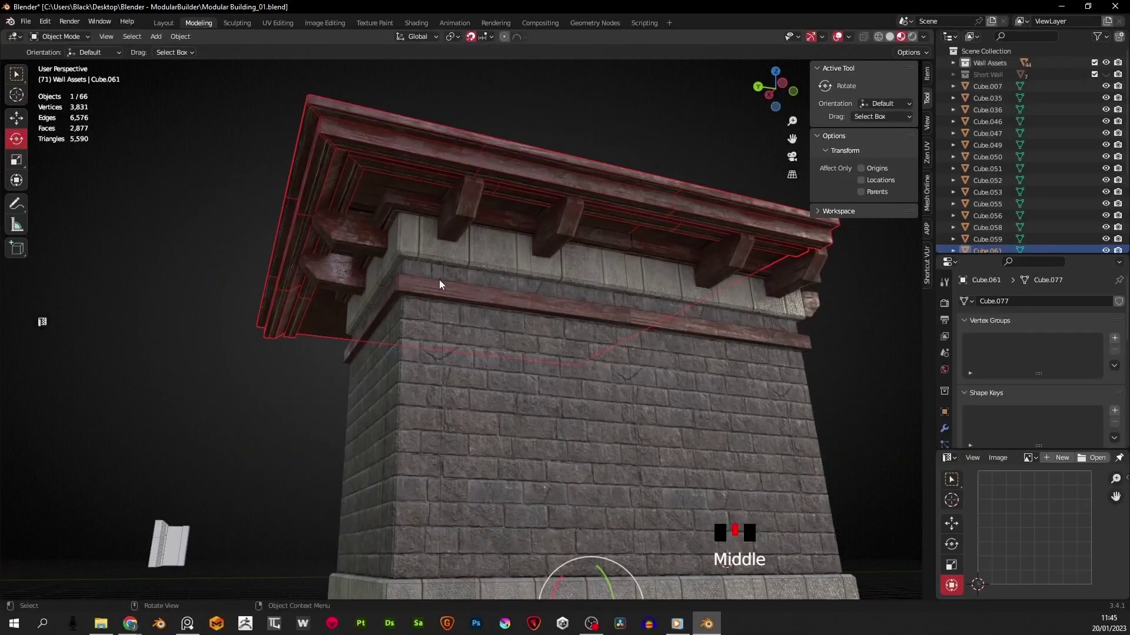
middle_click_drag(440, 281, 600, 341)
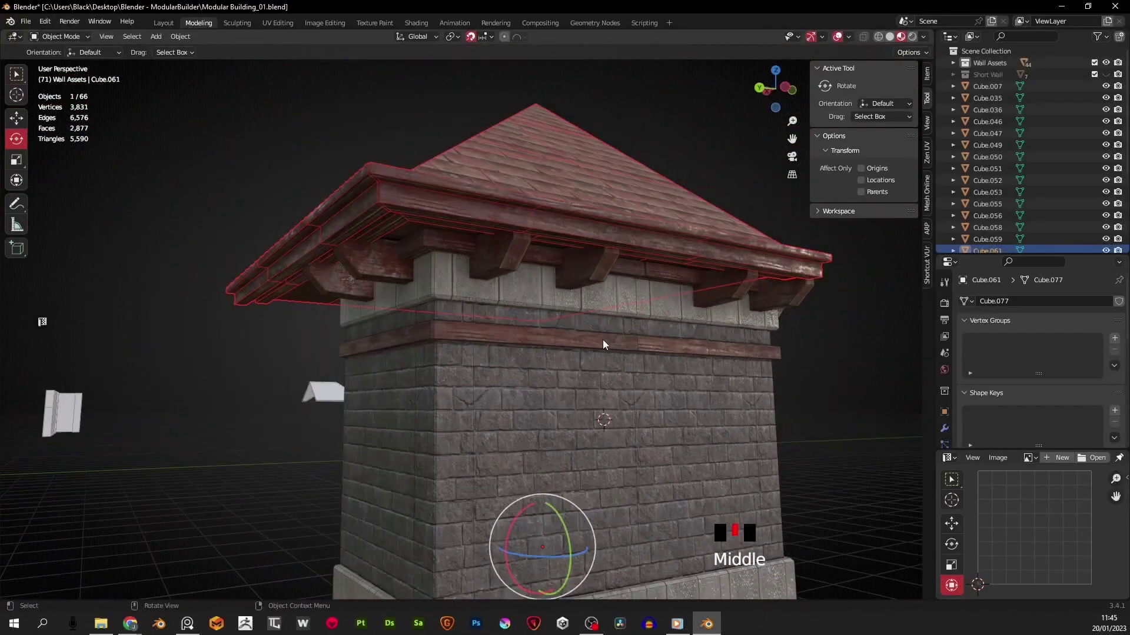
middle_click_drag(451, 328, 444, 408)
scroll(448, 385, "up", 2)
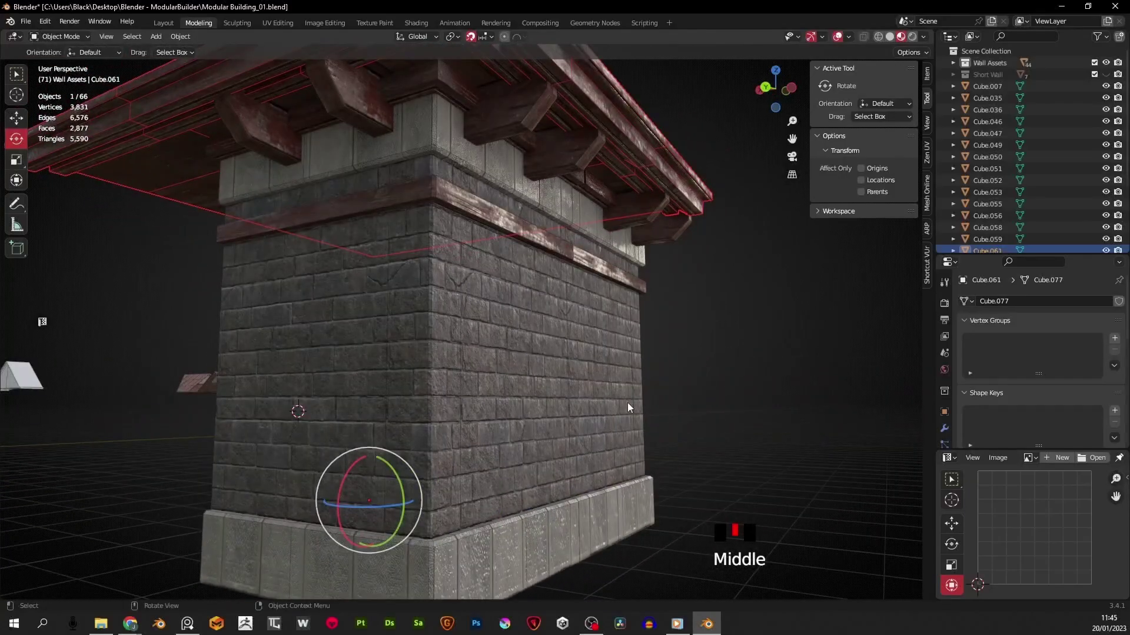
- Deselect all objects, then orbit to show the pillar's front face and roof
left_click(638, 457)
middle_click_drag(637, 457, 537, 481)
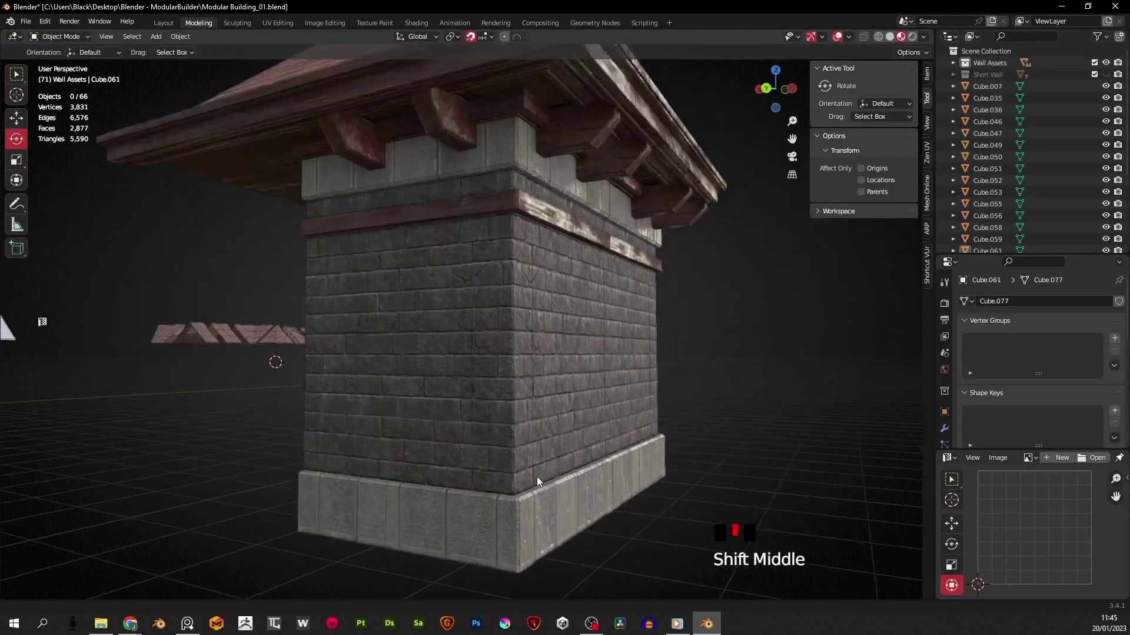
scroll(573, 399, "down", 2)
middle_click_drag(573, 399, 443, 391)
scroll(464, 396, "up", 1)
scroll(550, 371, "down", 2)
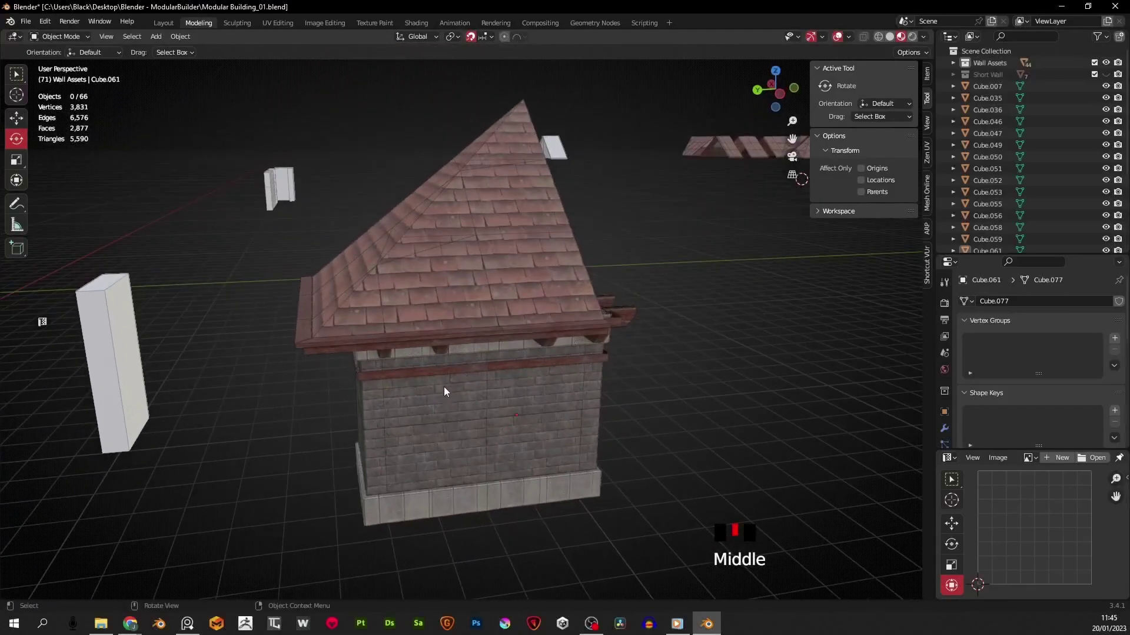
middle_click_drag(529, 338, 496, 336)
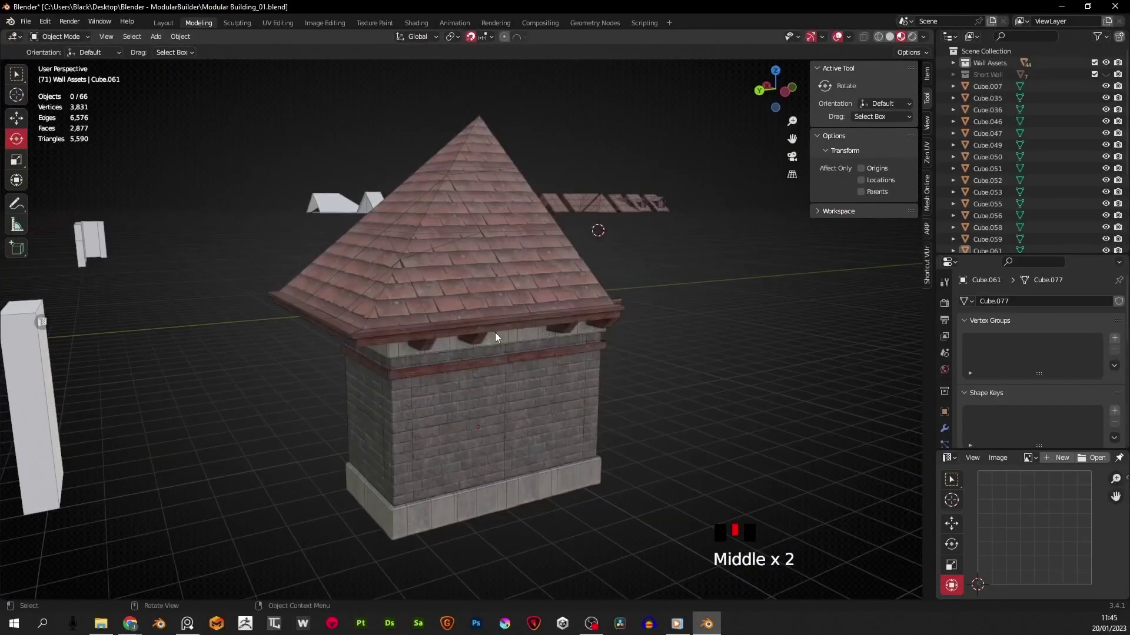
scroll(454, 422, "up", 2)
middle_click_drag(453, 422, 429, 343, "shift")
scroll(510, 282, "down", 3)
middle_click_drag(510, 283, 339, 387)
middle_click_drag(350, 270, 484, 385)
middle_click_drag(551, 309, 464, 293)
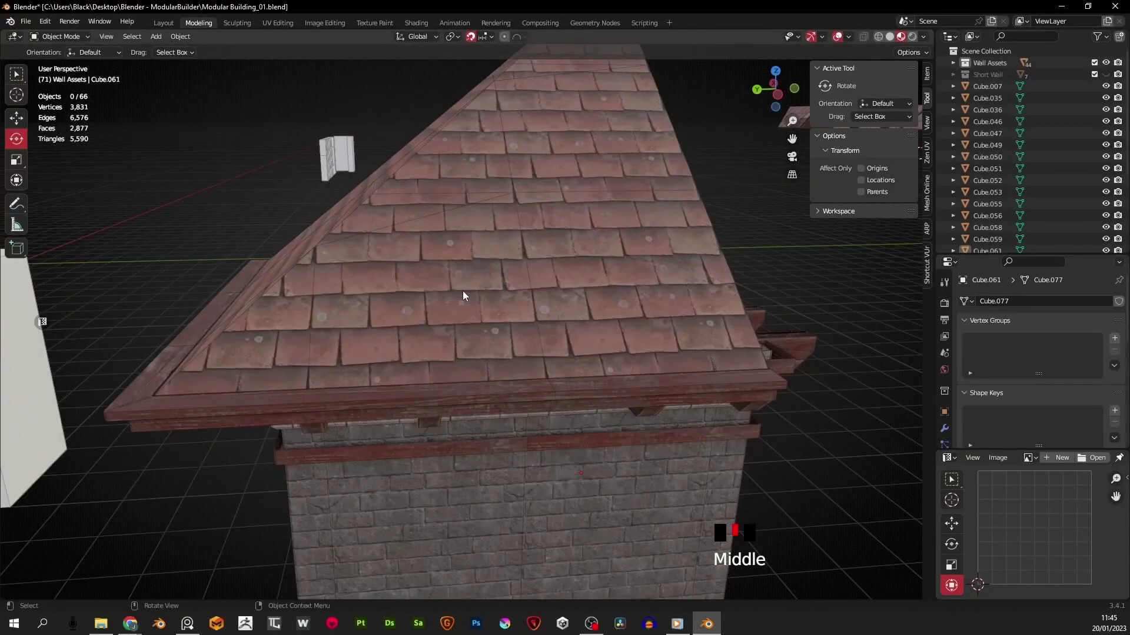
scroll(517, 361, "down", 2)
middle_click_drag(517, 361, 572, 363)
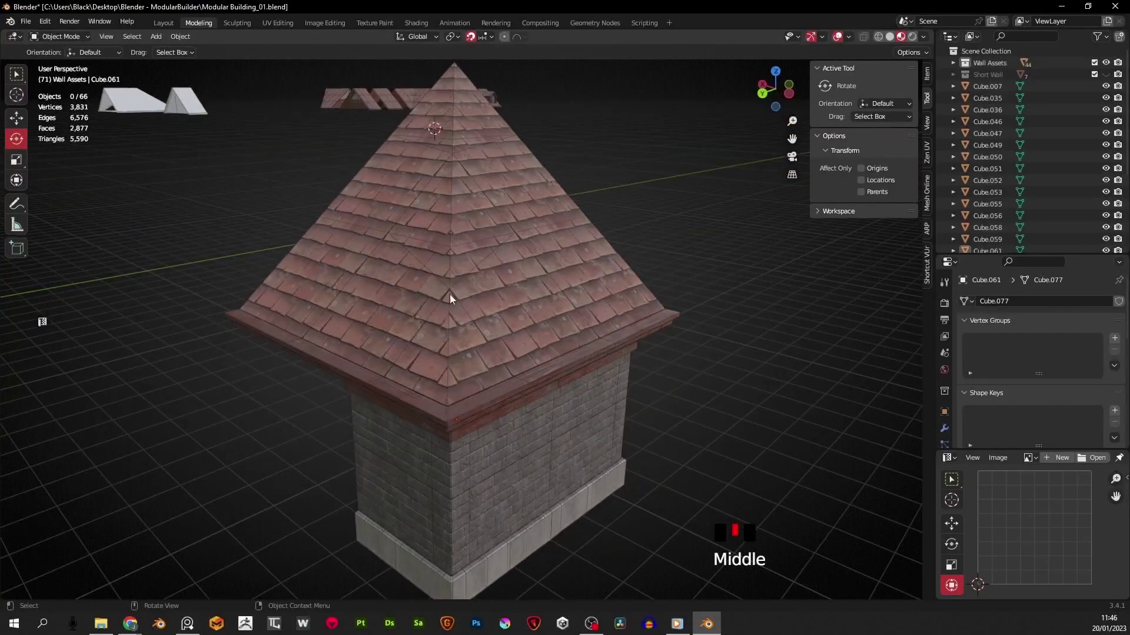
middle_click_drag(453, 330, 454, 388)
scroll(447, 332, "up", 2)
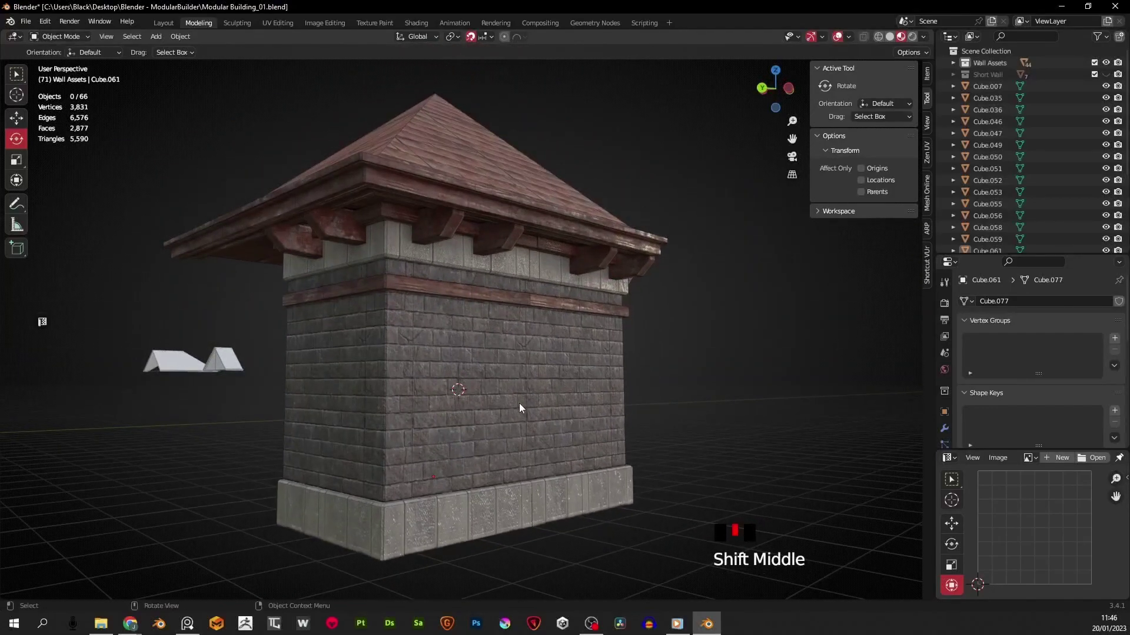